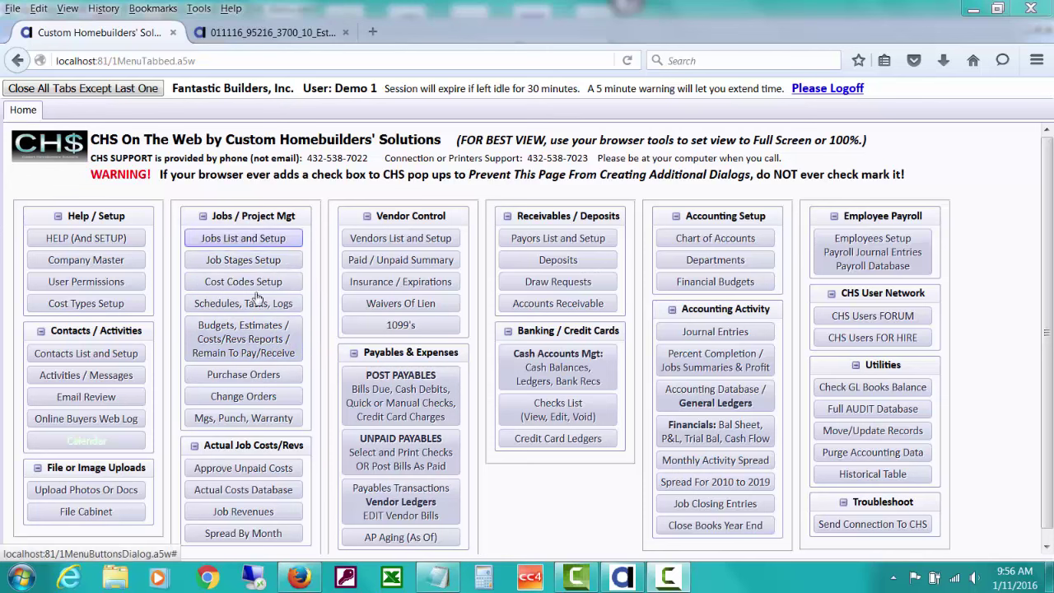
Open the Budgets ECC List from the Budgets, Estimates, Costs/Revs Reports link on the Home tab
{"action": "left_click", "coordinate": [268, 341]}
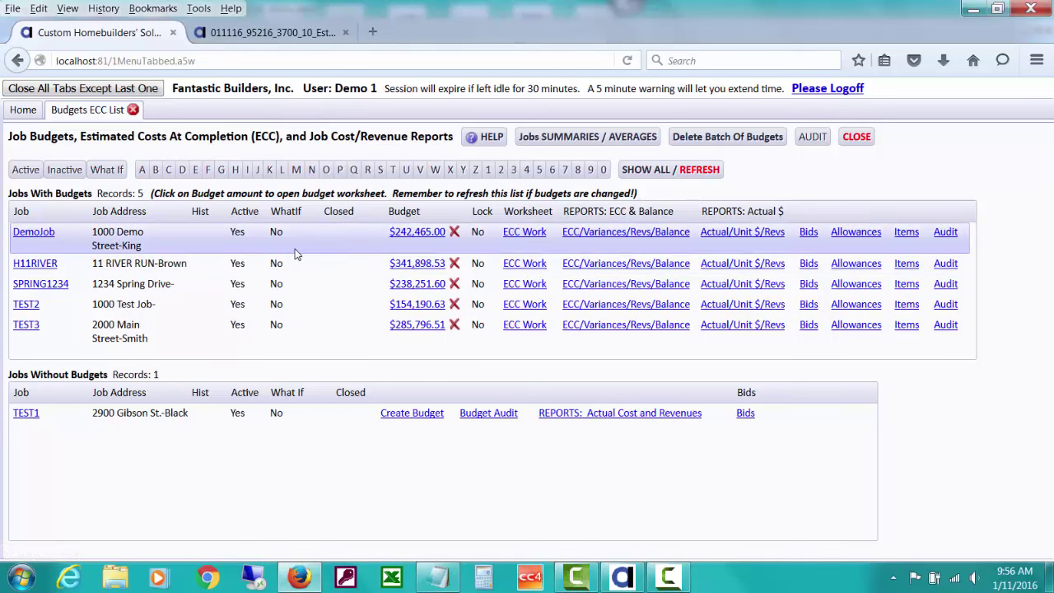
Open H11RIVER's ECC worksheet and skim the Estimated Costs At Completion tutorial before closing it
{"action": "left_click", "coordinate": [525, 269]}
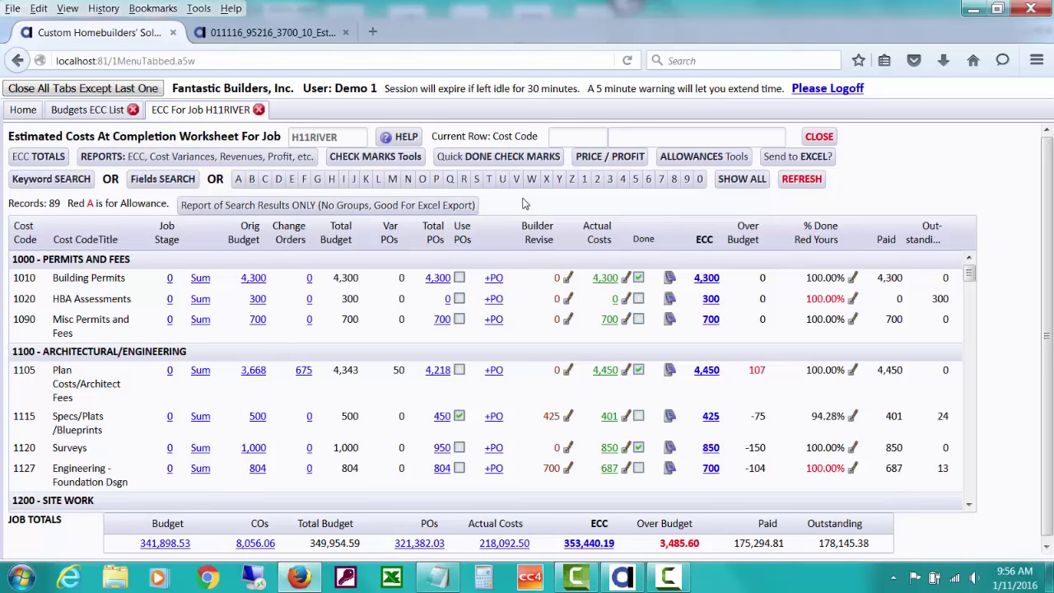
{"action": "left_click", "coordinate": [407, 138]}
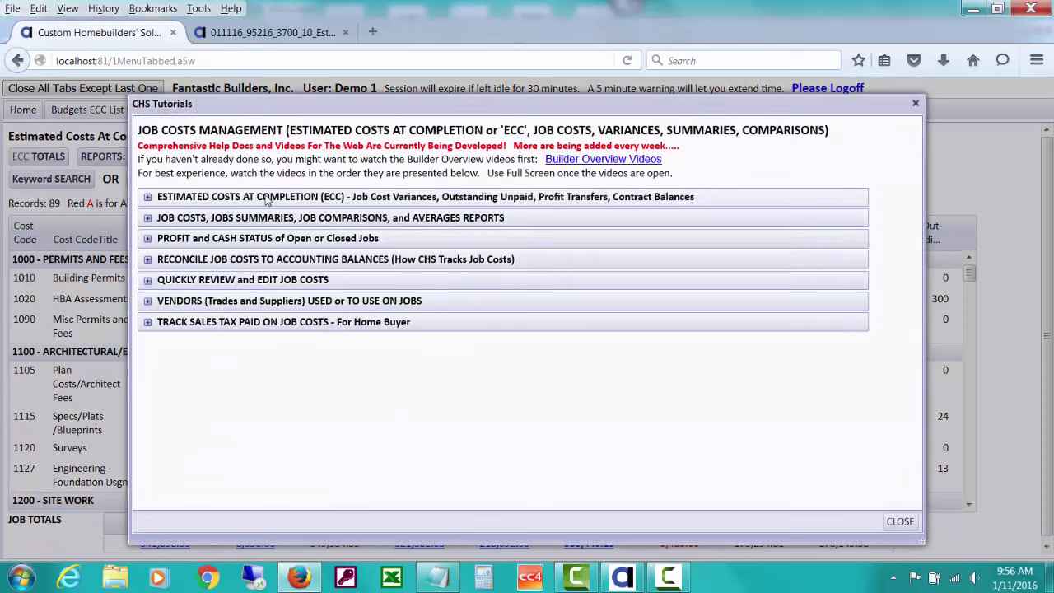
{"action": "left_click", "coordinate": [266, 198]}
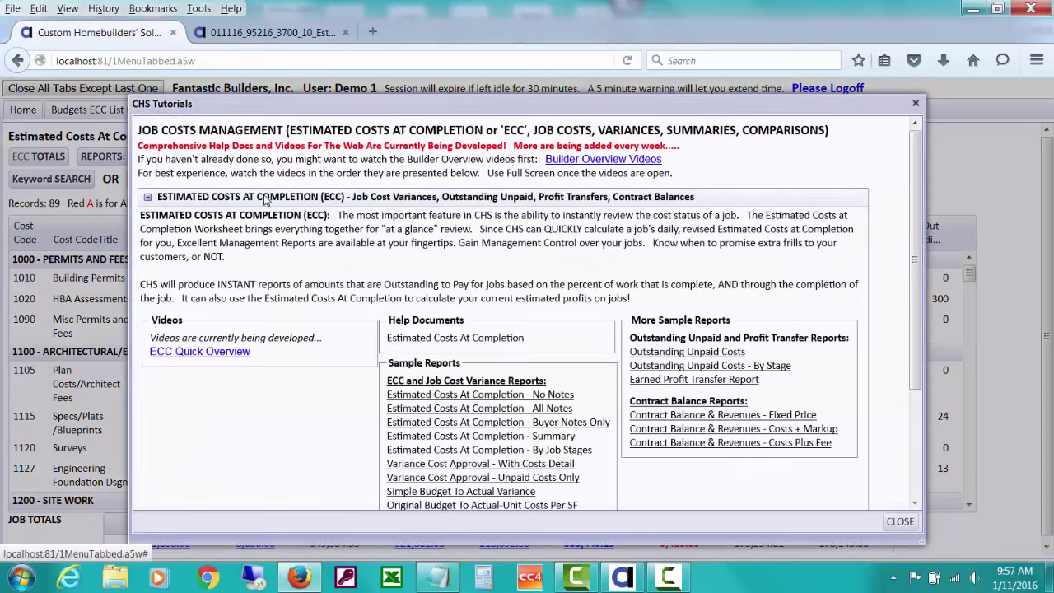
{"action": "left_click", "coordinate": [266, 198]}
{"action": "left_click", "coordinate": [266, 198]}
{"action": "left_click", "coordinate": [900, 522]}
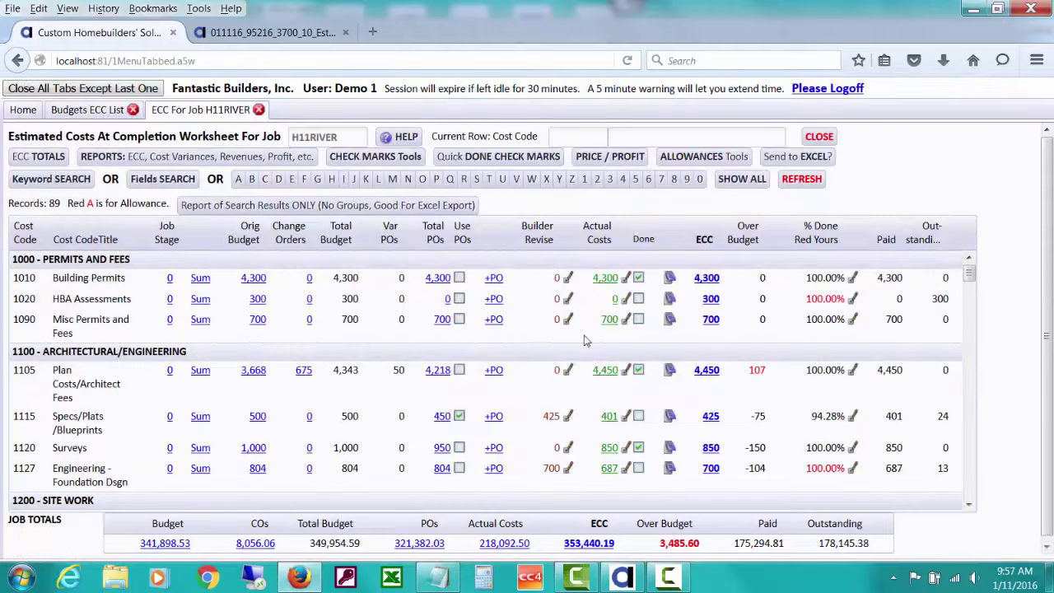
{"action": "left_click", "coordinate": [280, 33]}
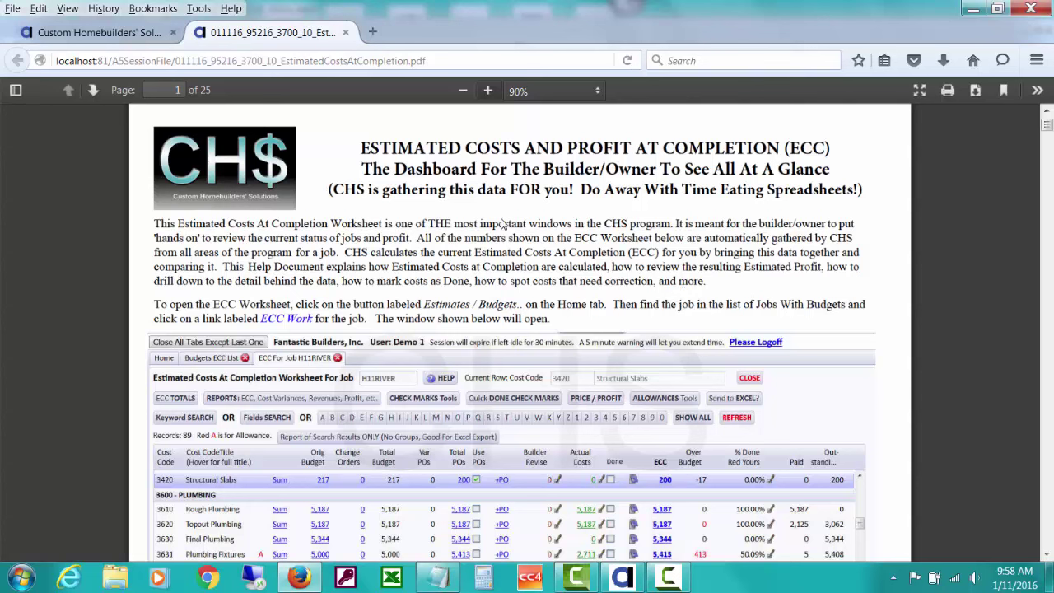
{"action": "left_click", "coordinate": [142, 38]}
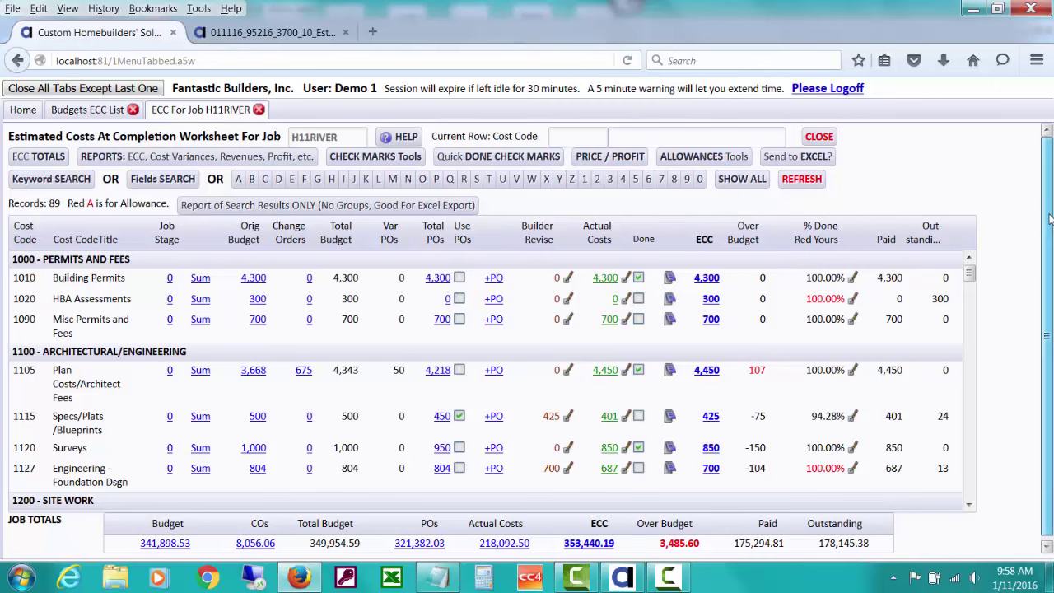
{"action": "left_click_drag", "start_coordinate": [1047, 218], "coordinate": [1047, 222]}
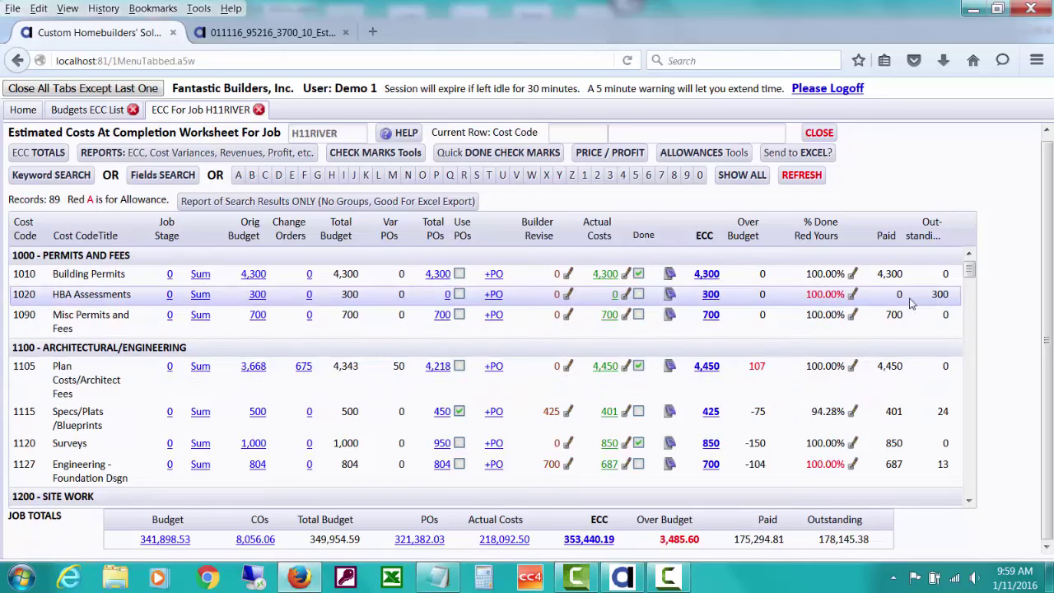
{"action": "left_click_drag", "start_coordinate": [969, 272], "coordinate": [969, 287]}
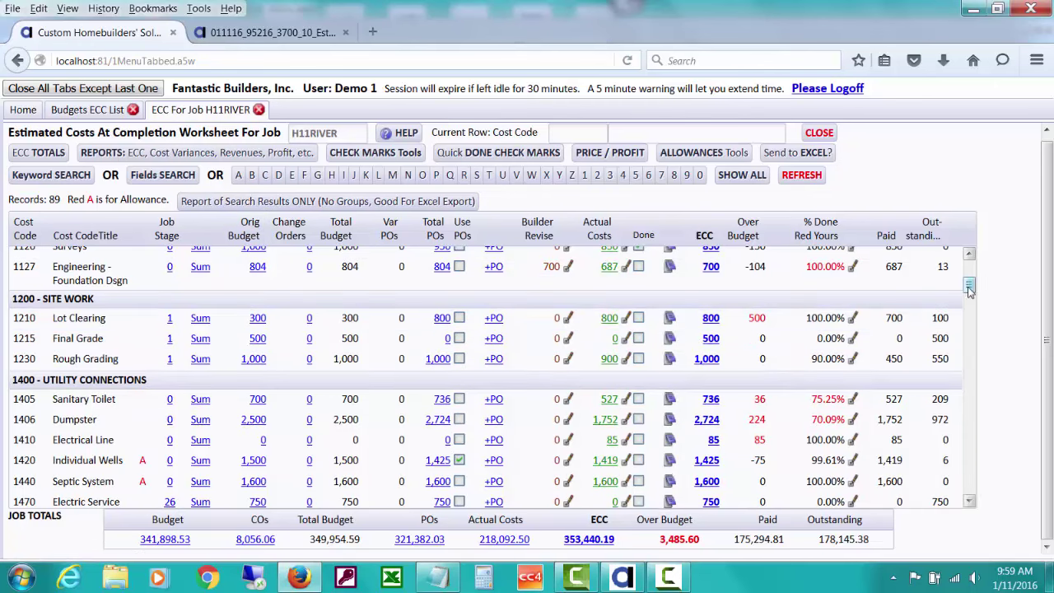
{"action": "mouse_move", "coordinate": [970, 285]}
{"action": "left_mouse_down"}
{"action": "mouse_move", "coordinate": [969, 298]}
{"action": "mouse_move", "coordinate": [969, 268]}
{"action": "left_mouse_up"}
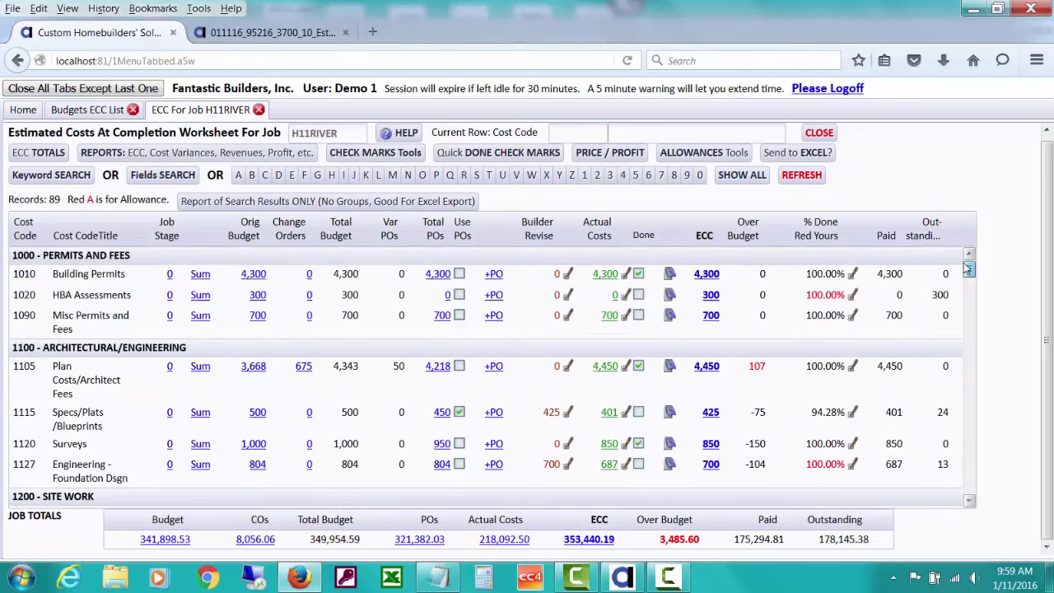
Open the 1010 Building Permits $4,300 budget report and scroll to its permit items
{"action": "left_click", "coordinate": [251, 277]}
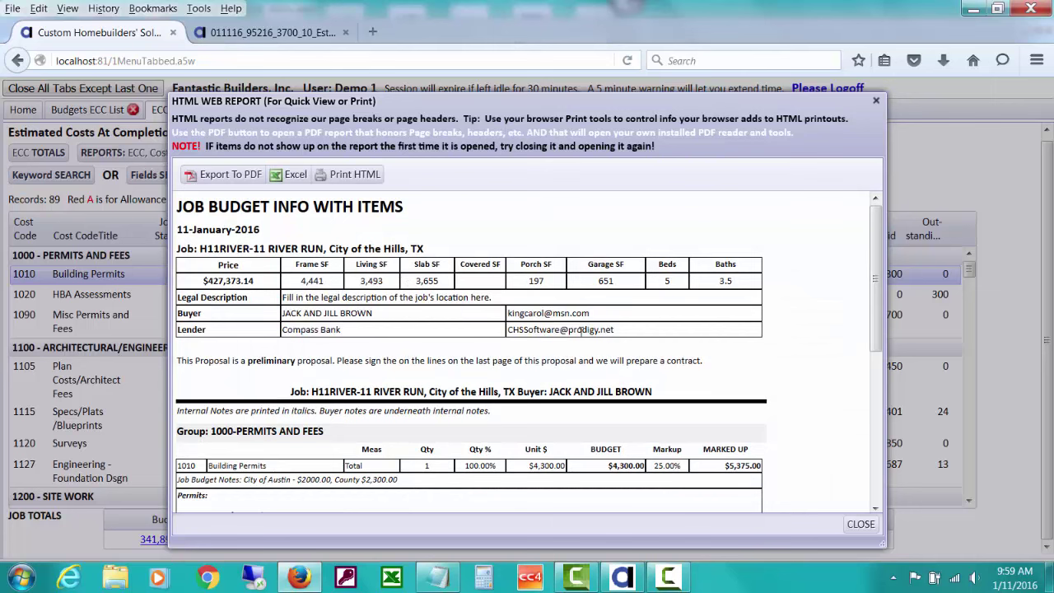
{"action": "left_click_drag", "start_coordinate": [881, 281], "coordinate": [884, 369]}
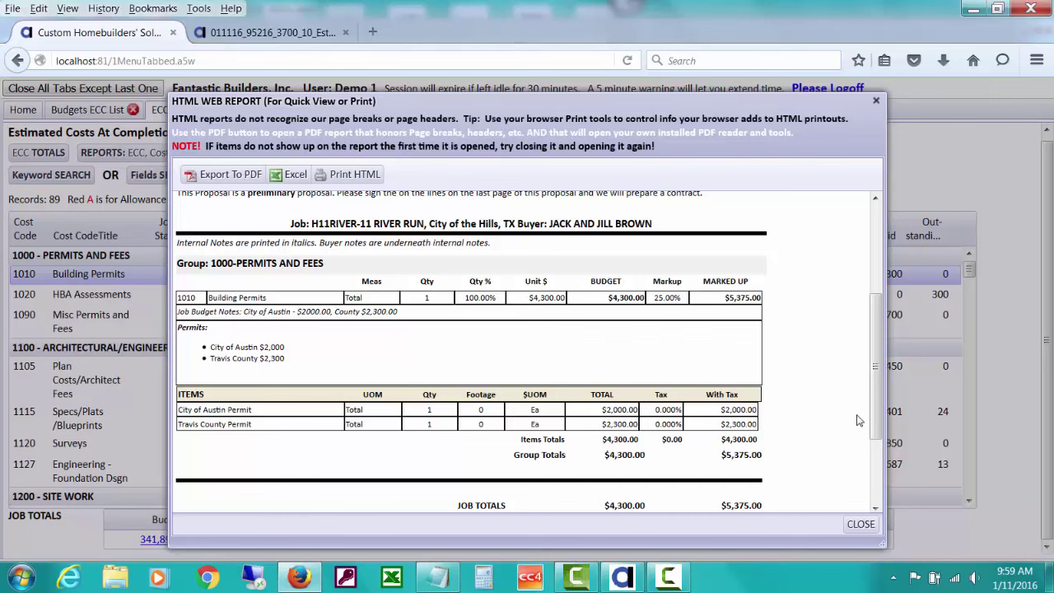
{"action": "scroll", "coordinate": [877, 388], "scroll_direction": "down", "scroll_amount": 2}
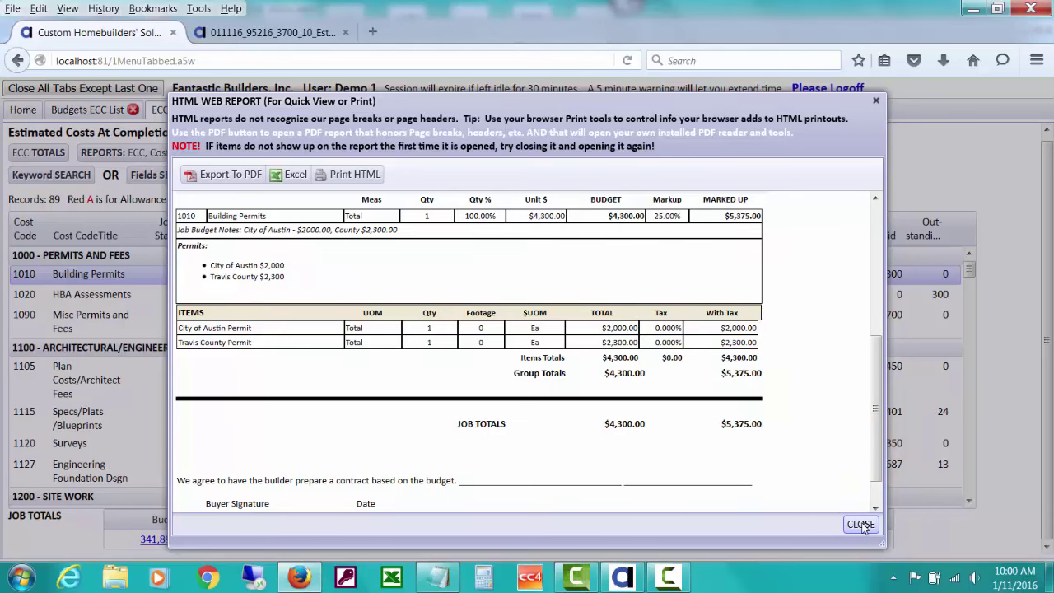
Close the budget report, then view and close the $675 approved change orders for code 1105
{"action": "left_click", "coordinate": [862, 526]}
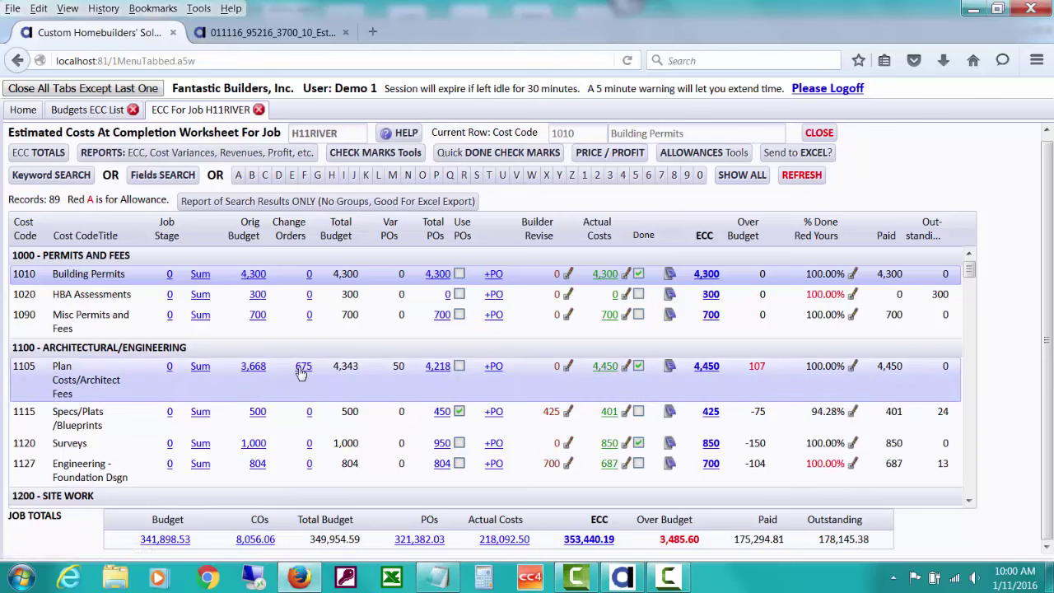
{"action": "left_click", "coordinate": [302, 368]}
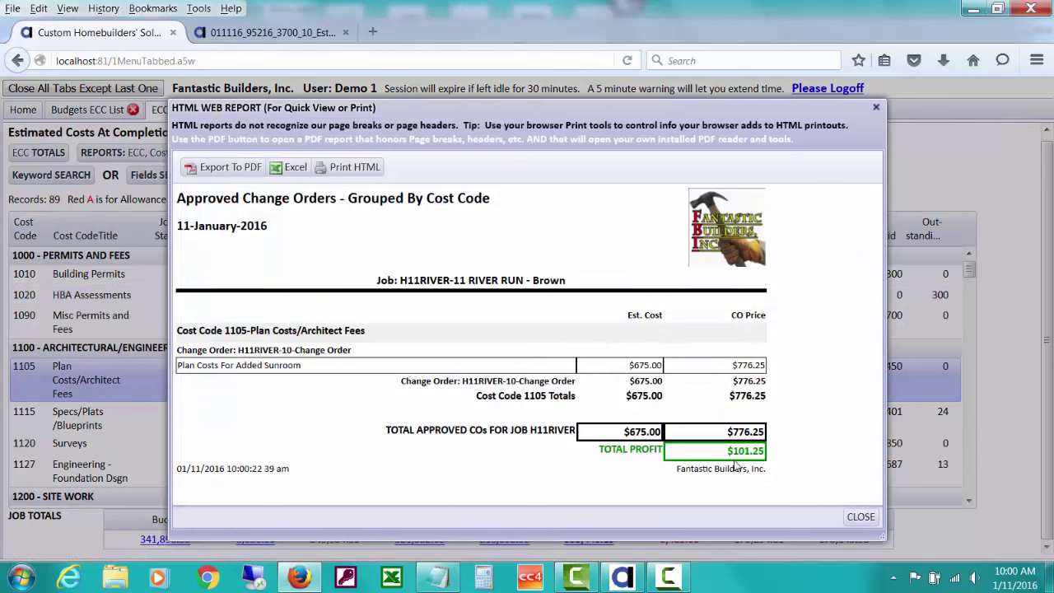
{"action": "left_click", "coordinate": [860, 517]}
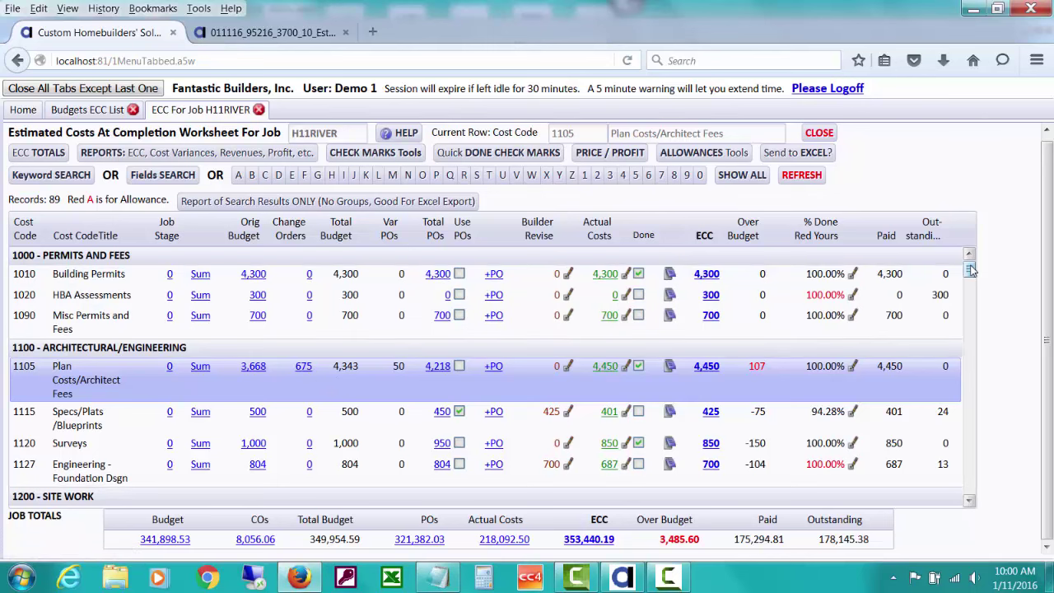
Open POs and Costs Management for code 1105 from its $4,218 Total POs link
{"action": "left_click_drag", "start_coordinate": [971, 267], "coordinate": [972, 262]}
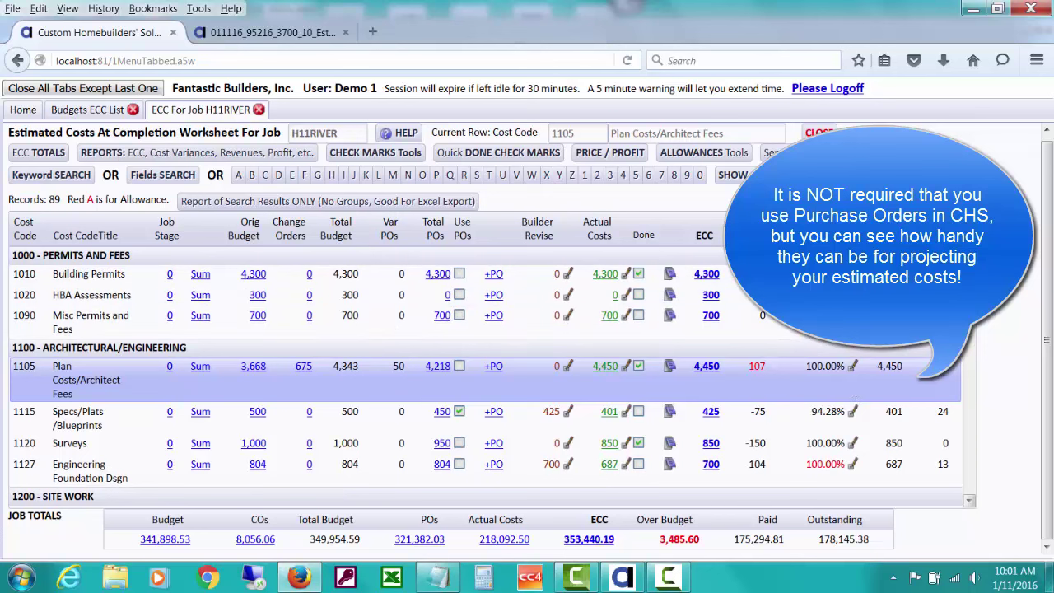
{"action": "scroll", "coordinate": [486, 378], "scroll_direction": "down", "scroll_amount": 1}
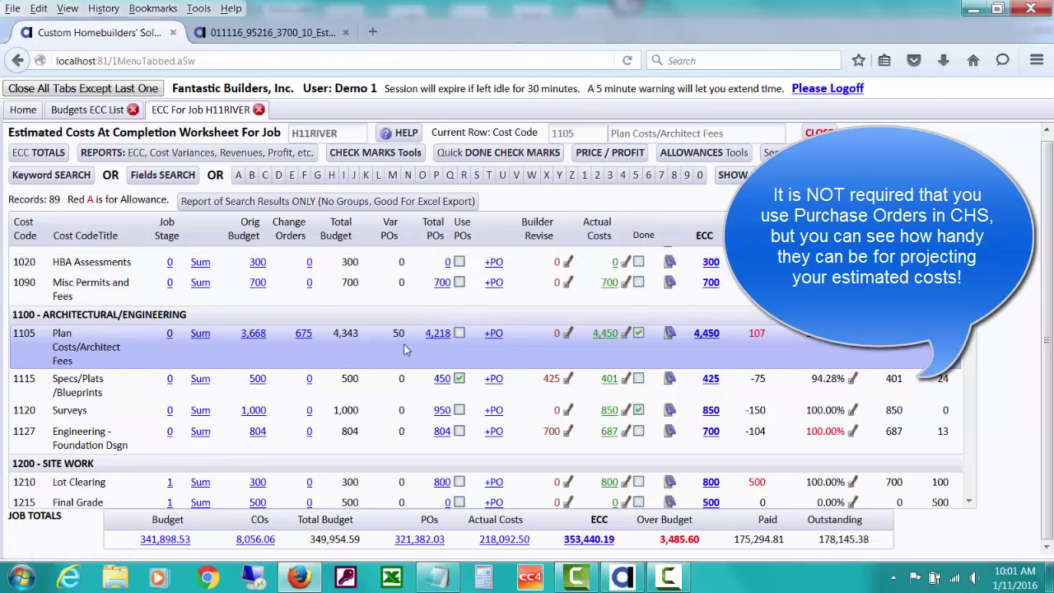
{"action": "left_click", "coordinate": [441, 334]}
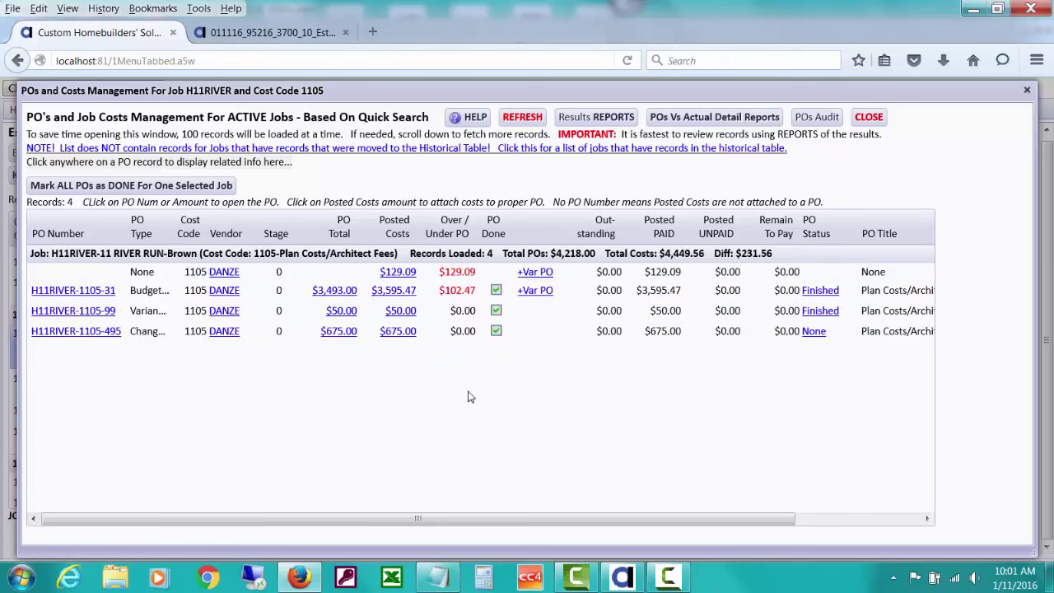
Close the POs and Costs window and scroll the worksheet to the 1100 Architectural codes
{"action": "left_click", "coordinate": [867, 119]}
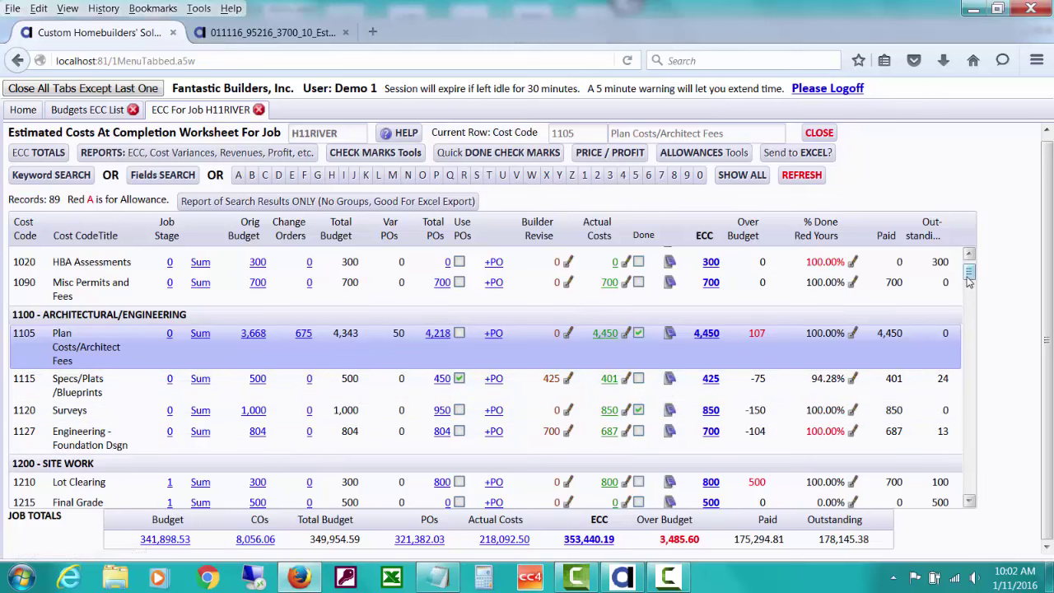
{"action": "scroll", "coordinate": [970, 282], "scroll_direction": "down", "scroll_amount": 3}
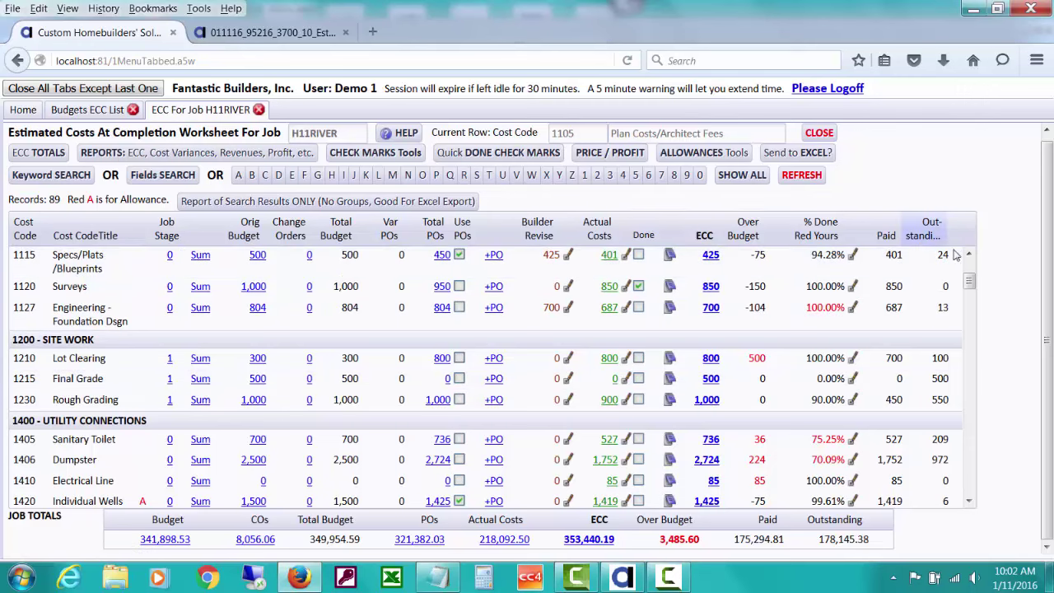
{"action": "scroll", "coordinate": [971, 282], "scroll_direction": "up", "scroll_amount": 2}
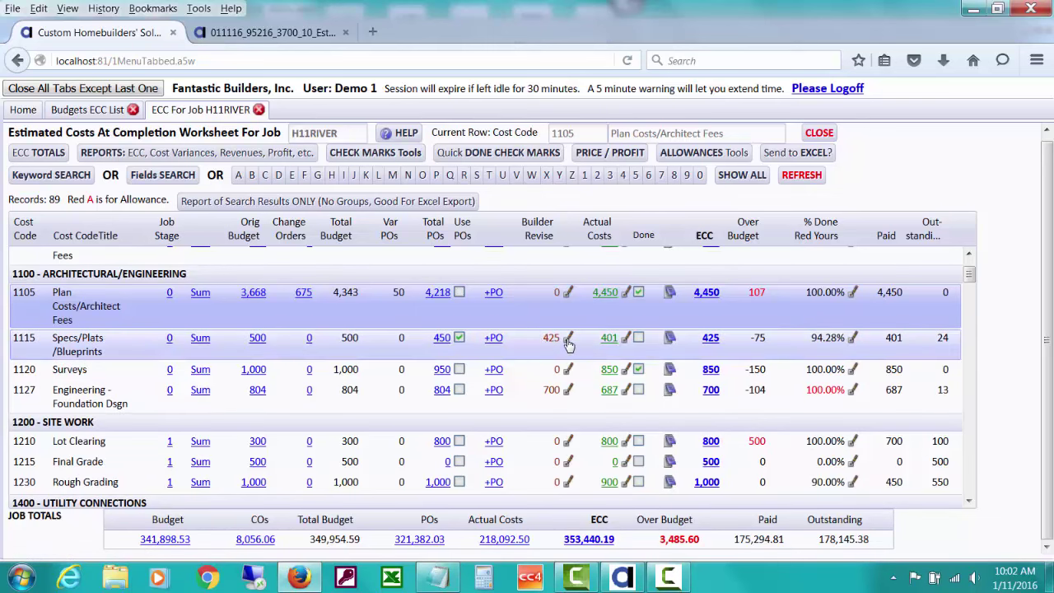
{"action": "left_click", "coordinate": [569, 343]}
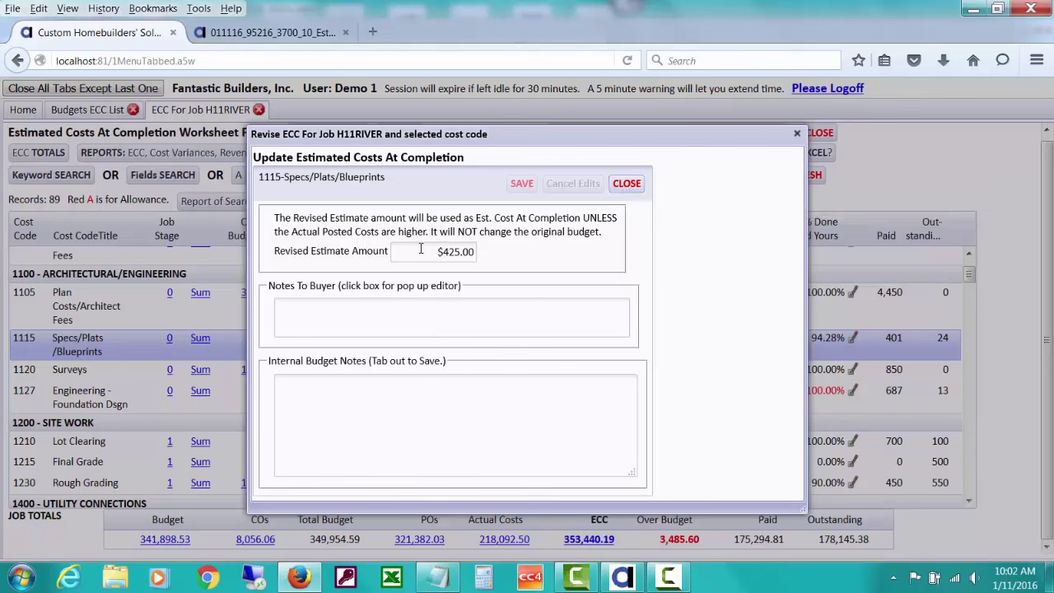
{"action": "left_click", "coordinate": [627, 184]}
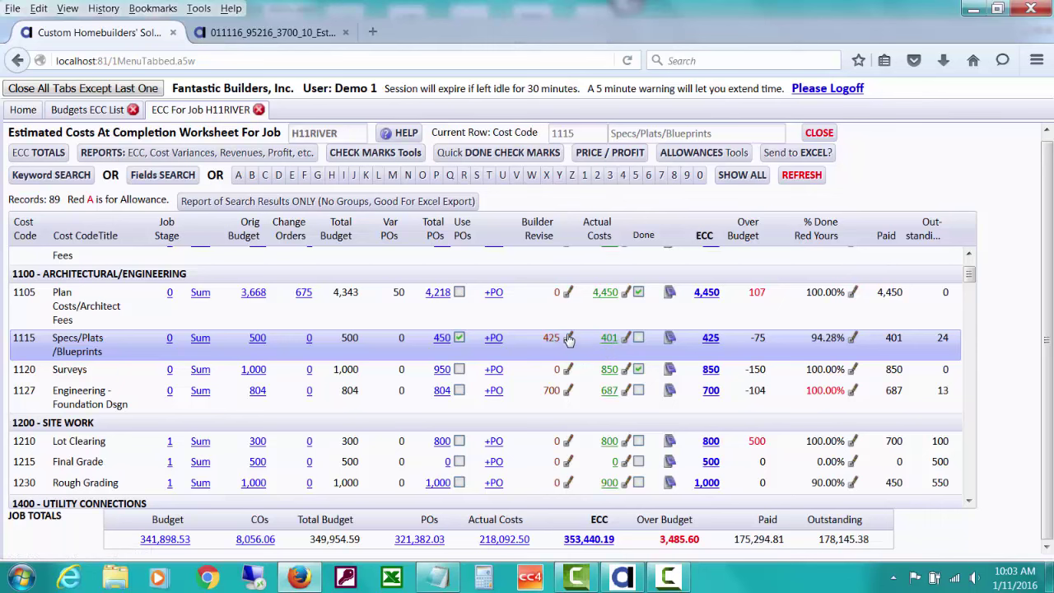
Change code 1115's builder revise from $425.00 to 0 and uncheck its Use POs box
{"action": "left_click", "coordinate": [567, 339]}
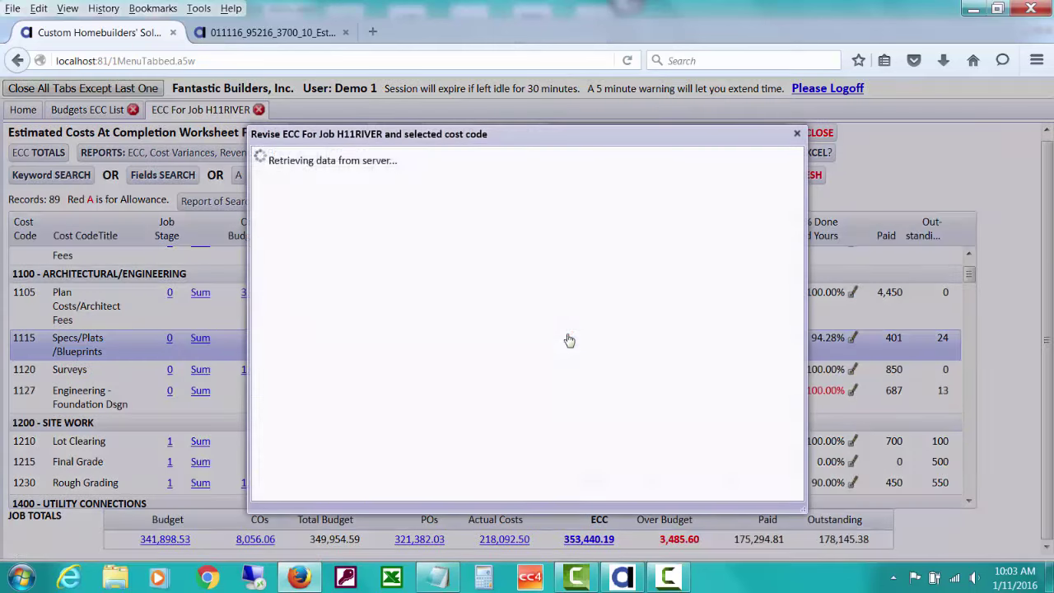
{"action": "left_click_drag", "start_coordinate": [428, 255], "coordinate": [530, 251]}
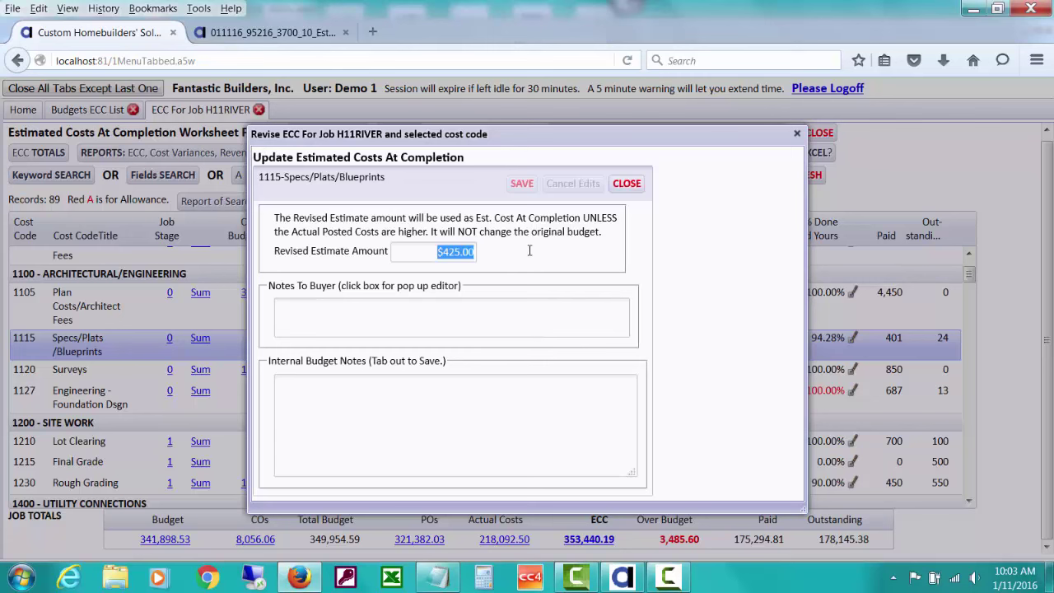
{"action": "type", "text": "0"}
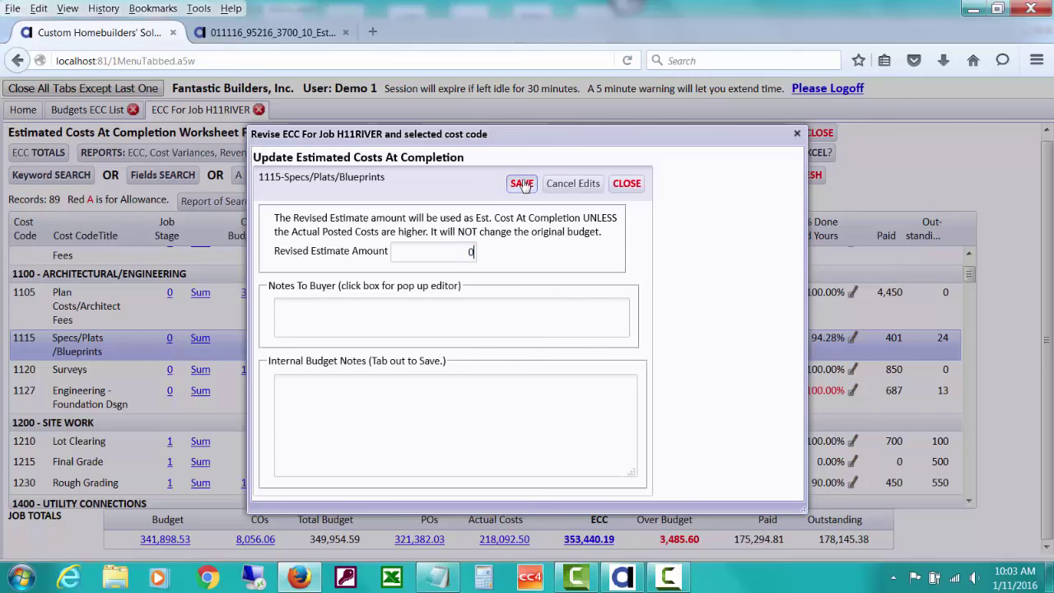
{"action": "left_click", "coordinate": [524, 185]}
{"action": "left_click", "coordinate": [626, 182]}
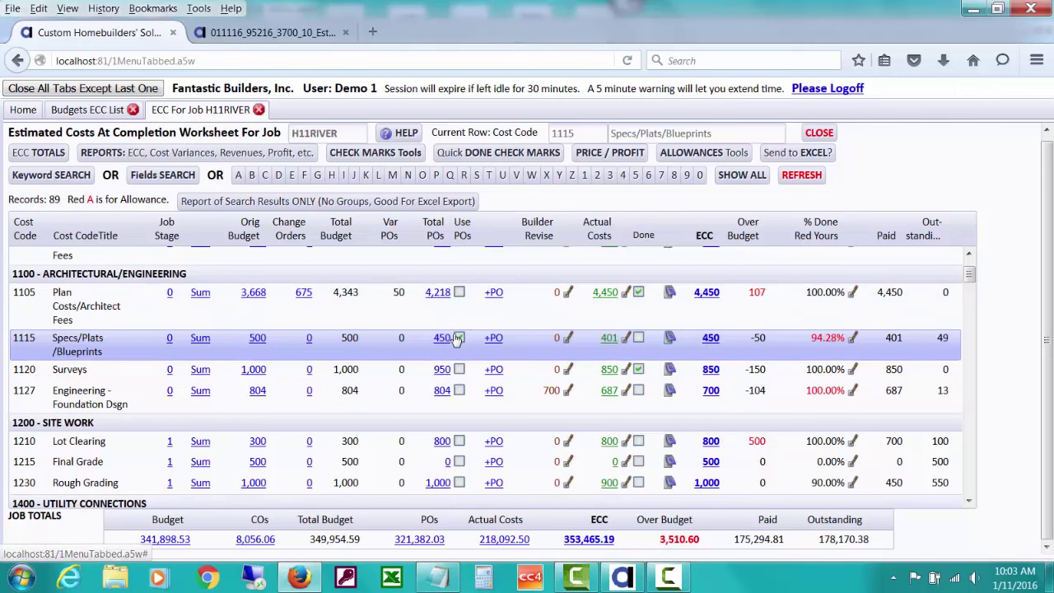
{"action": "left_click", "coordinate": [459, 338]}
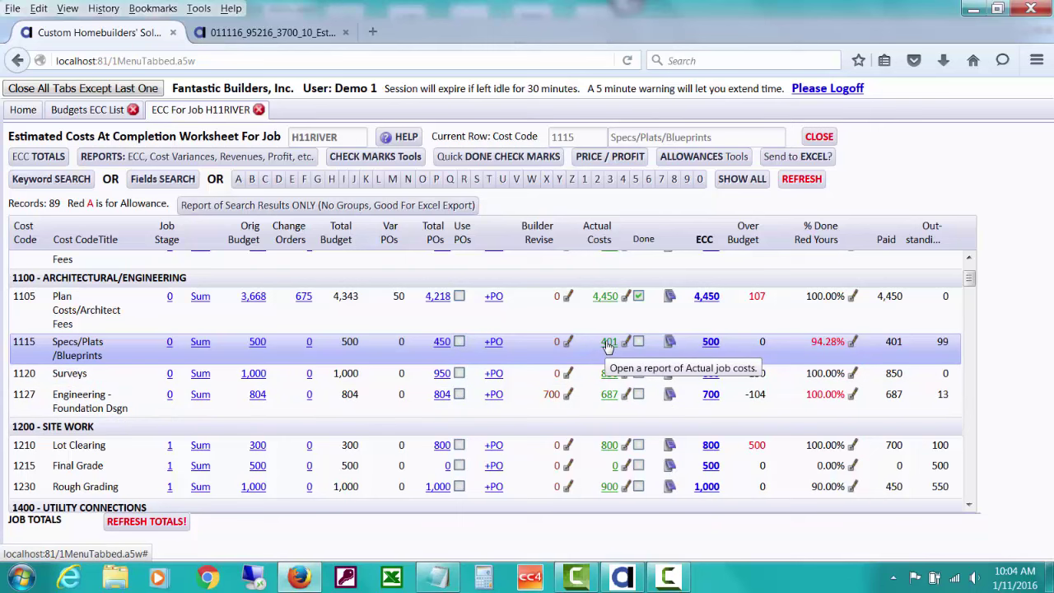
{"action": "left_click", "coordinate": [607, 344]}
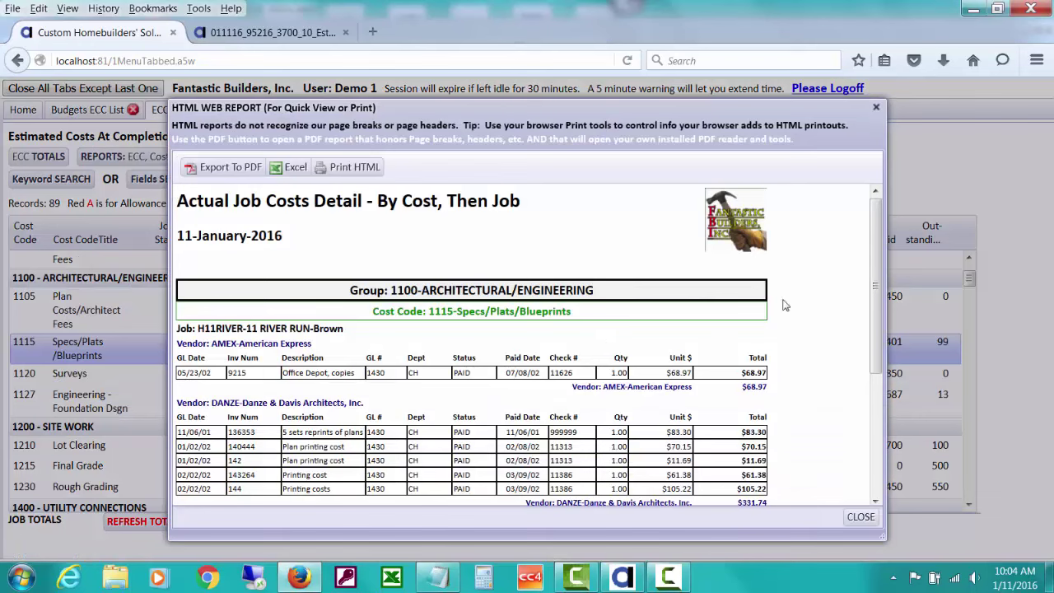
{"action": "left_click_drag", "start_coordinate": [875, 272], "coordinate": [866, 335]}
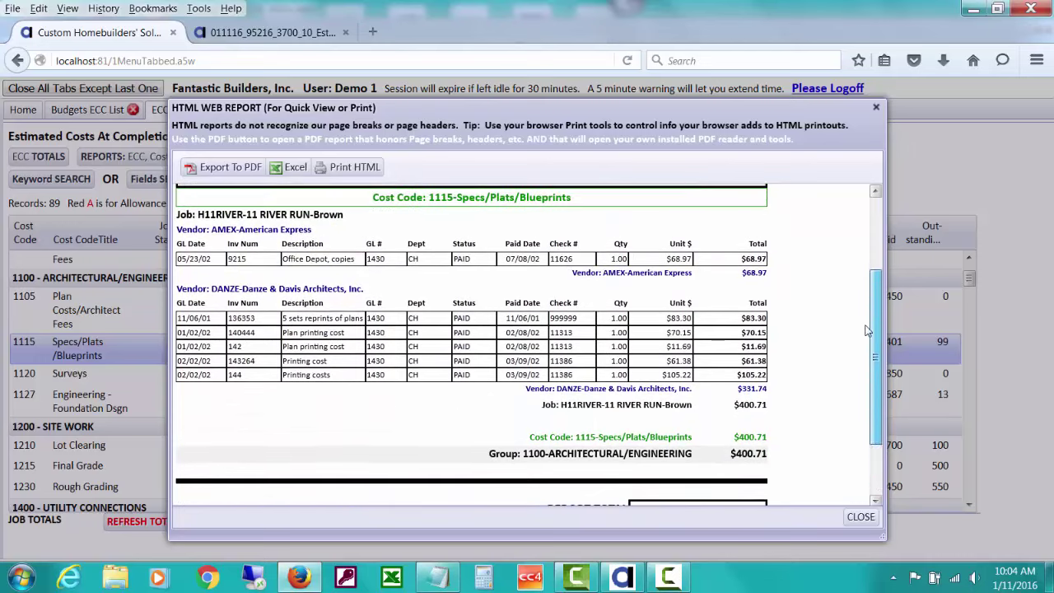
{"action": "left_click", "coordinate": [860, 518]}
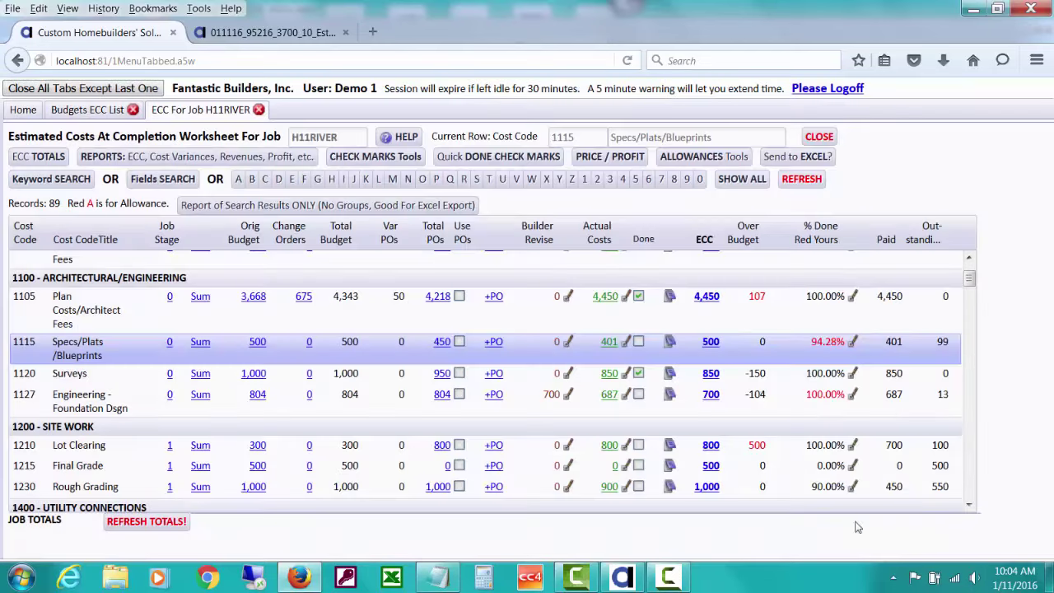
{"action": "left_click", "coordinate": [626, 342]}
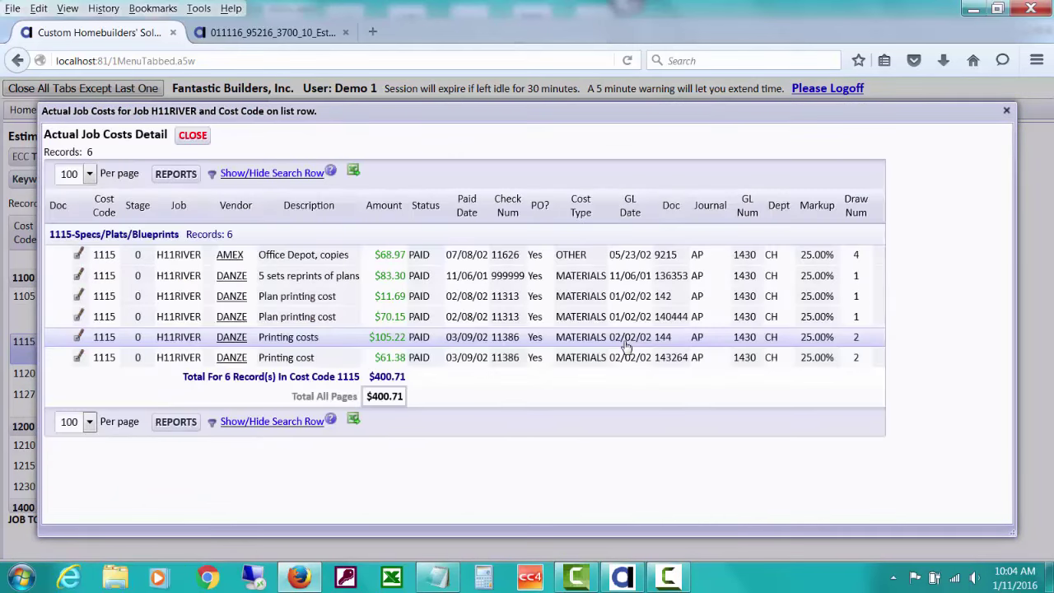
{"action": "left_click_drag", "start_coordinate": [492, 113], "coordinate": [489, 400]}
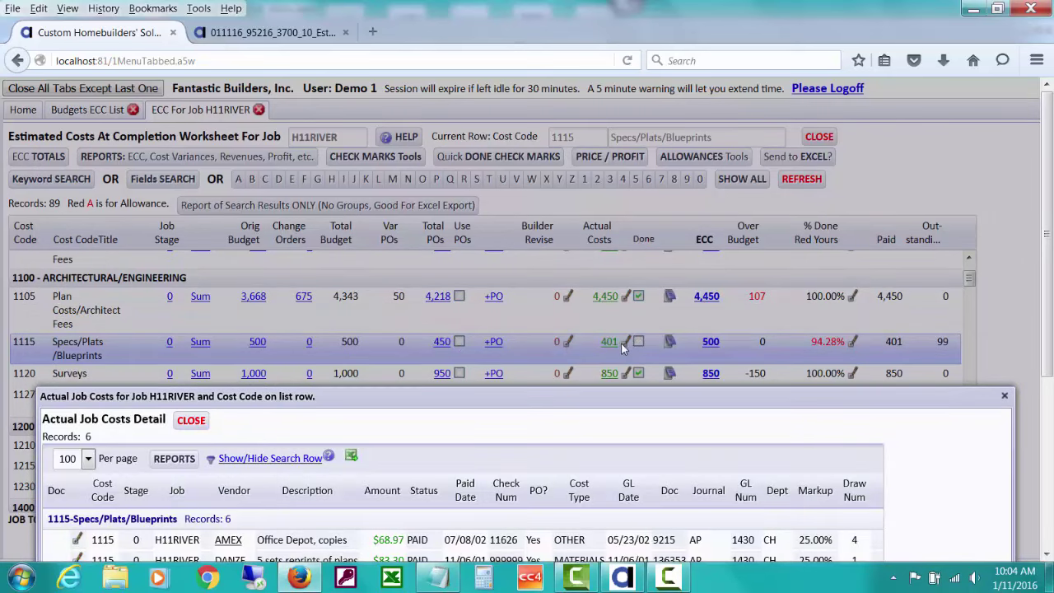
{"action": "left_click_drag", "start_coordinate": [607, 402], "coordinate": [603, 116]}
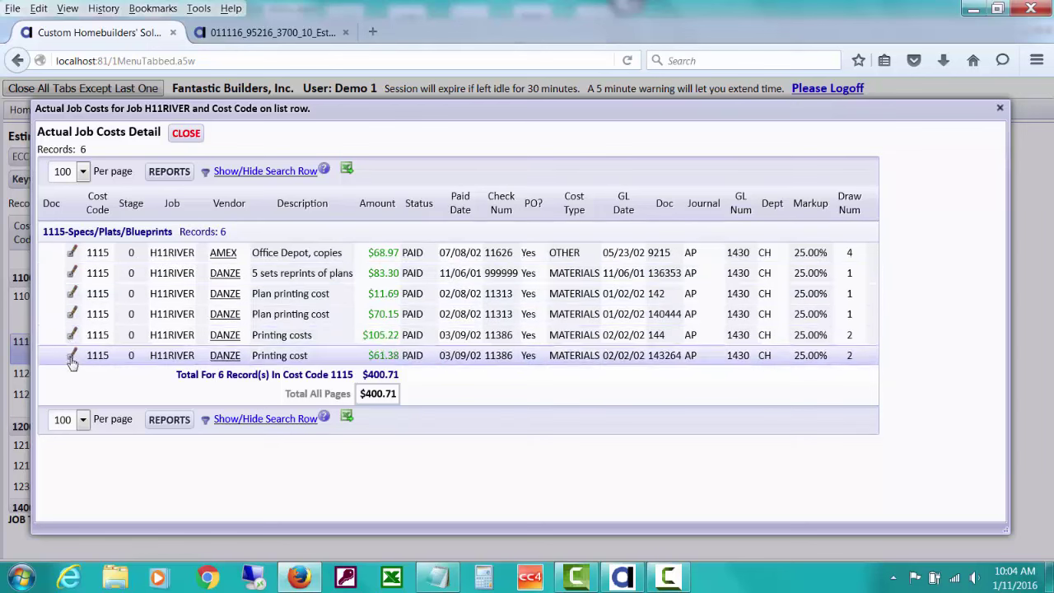
{"action": "left_click", "coordinate": [185, 136]}
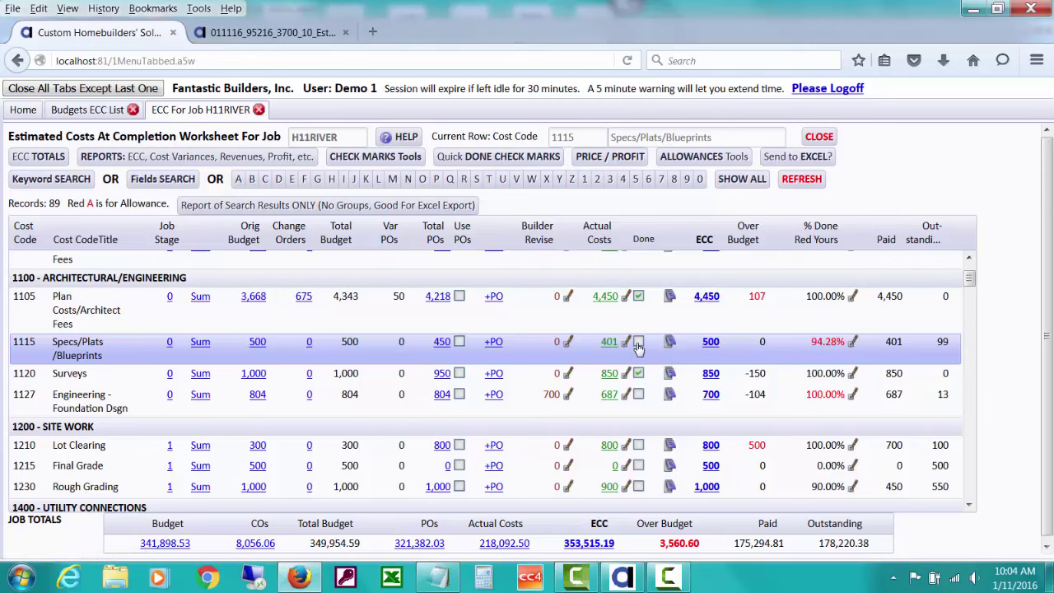
{"action": "left_click", "coordinate": [639, 344]}
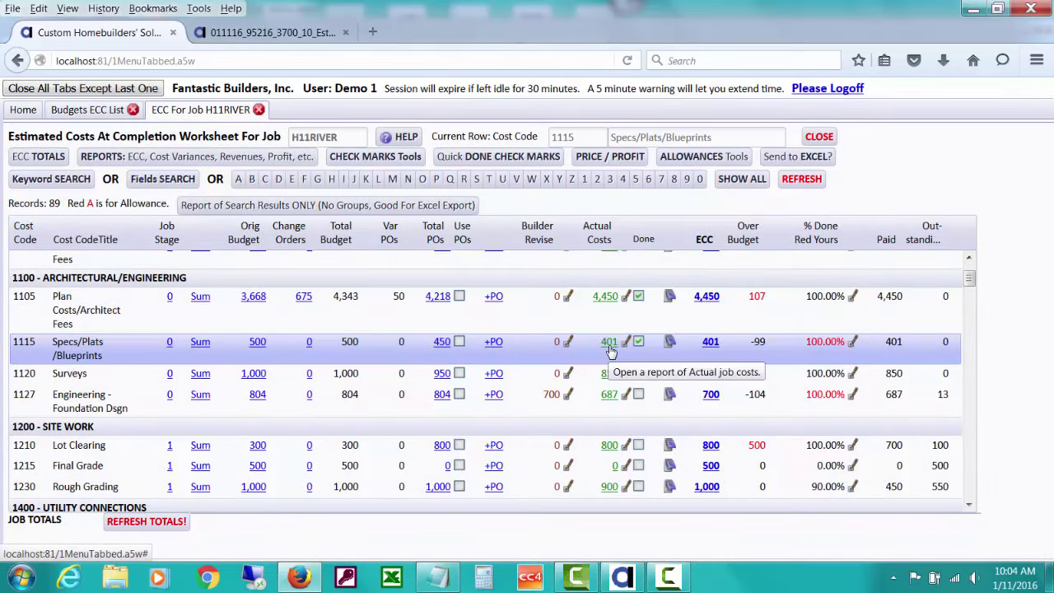
{"action": "left_click", "coordinate": [167, 523]}
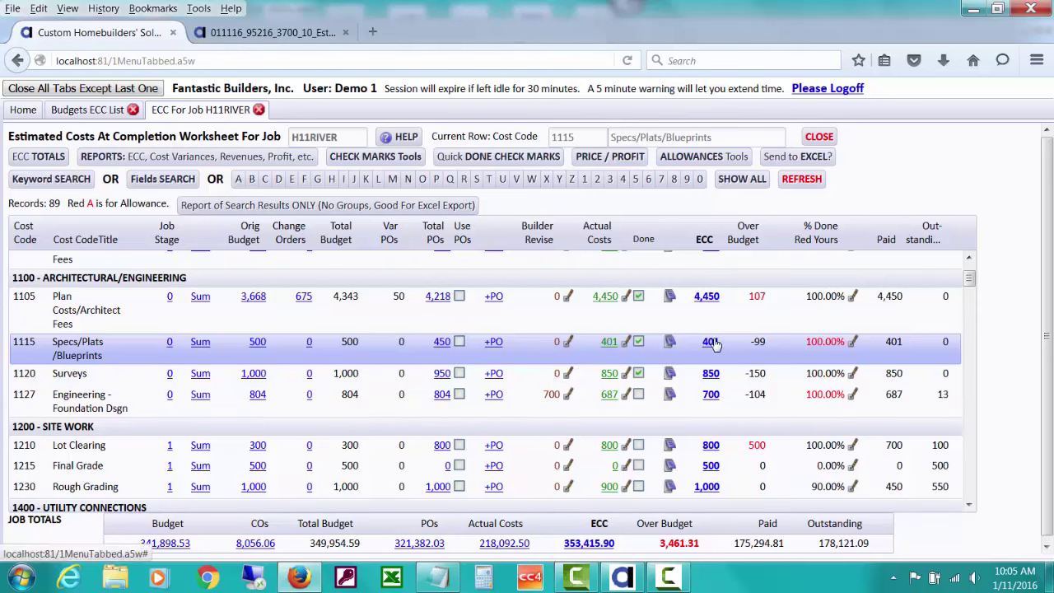
Open the Estimated Cost At Completion Explained breakdown for code 1115's $400.71 ECC and scroll through it
{"action": "left_click", "coordinate": [710, 342]}
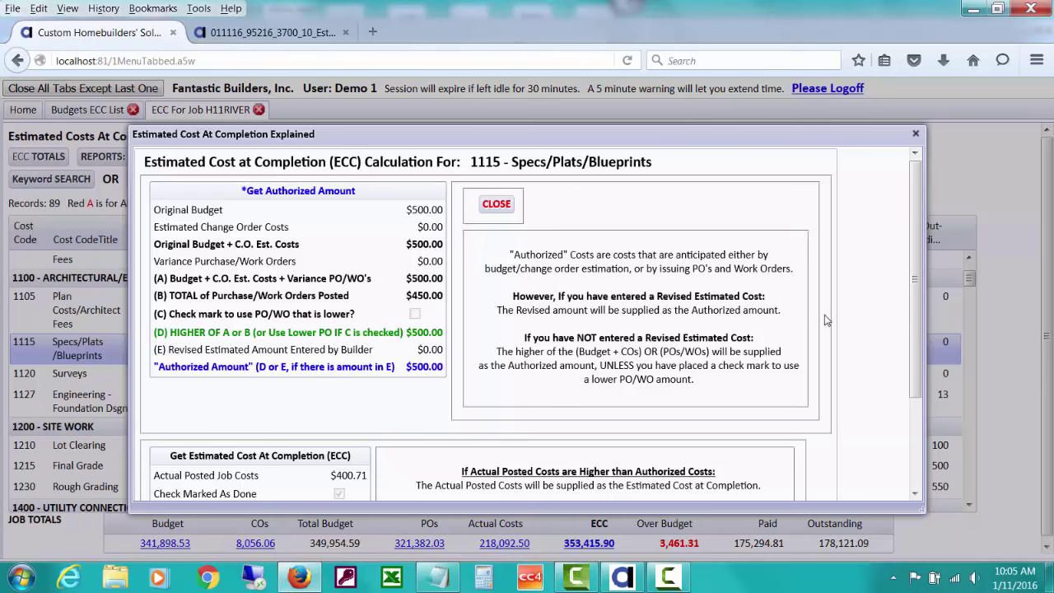
{"action": "left_click_drag", "start_coordinate": [916, 281], "coordinate": [923, 358]}
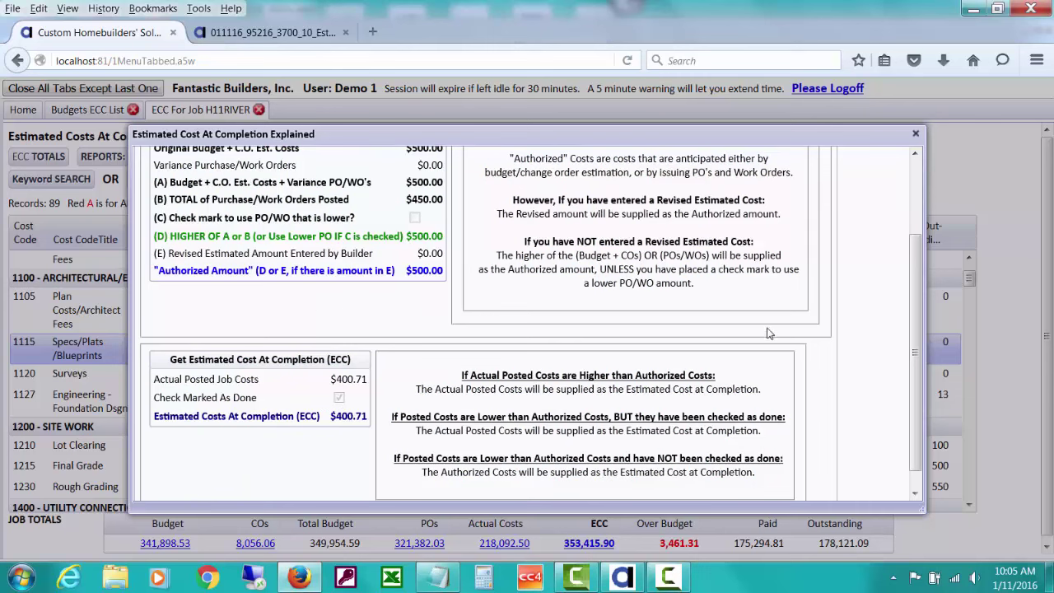
{"action": "left_click_drag", "start_coordinate": [917, 346], "coordinate": [916, 271]}
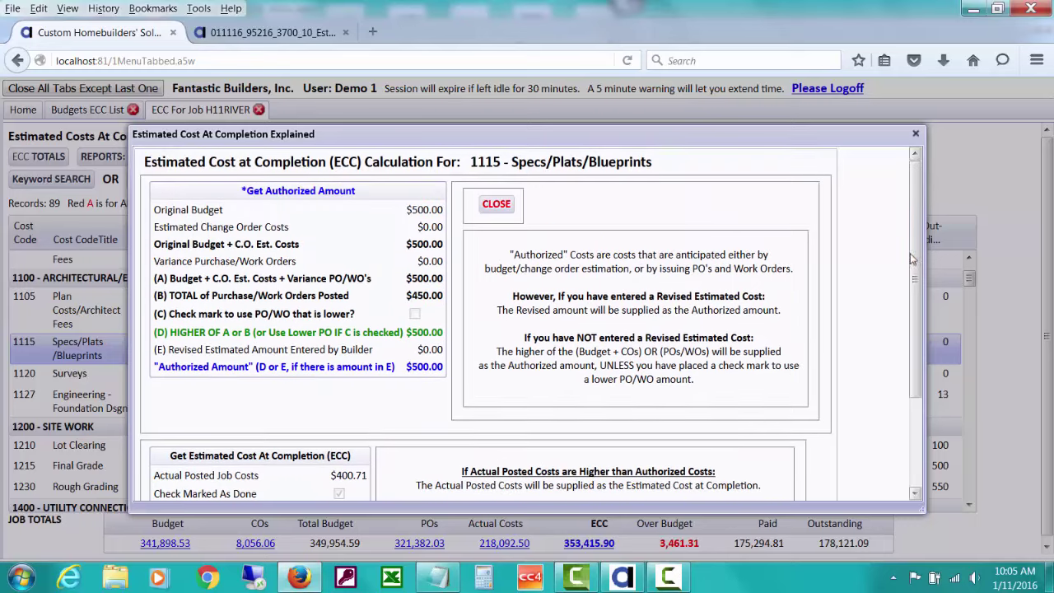
Close the Estimated Cost At Completion Explained dialog for code 1115
{"action": "left_click", "coordinate": [498, 205]}
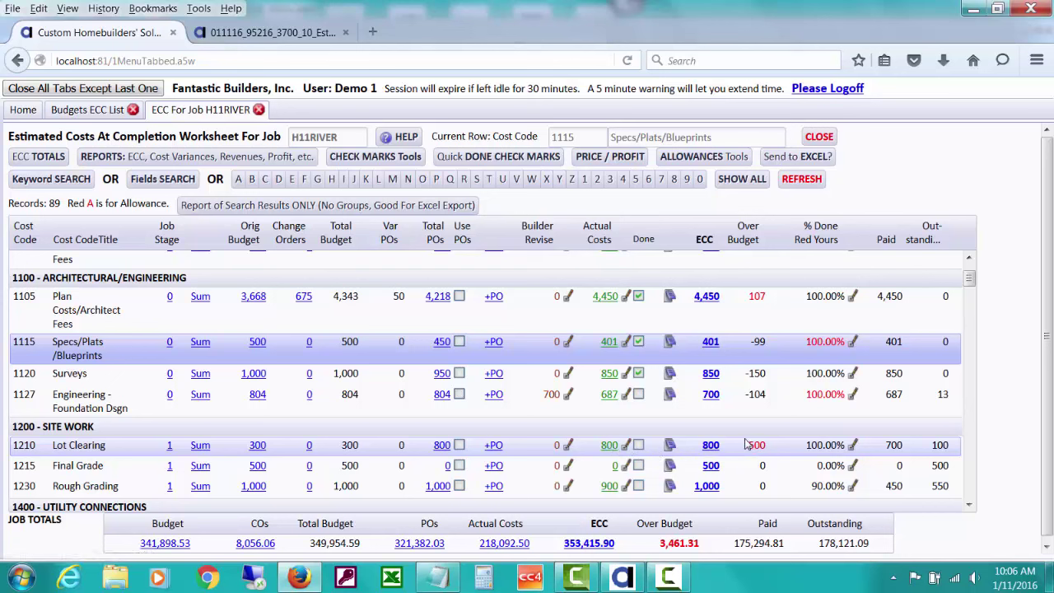
{"action": "left_click", "coordinate": [608, 445]}
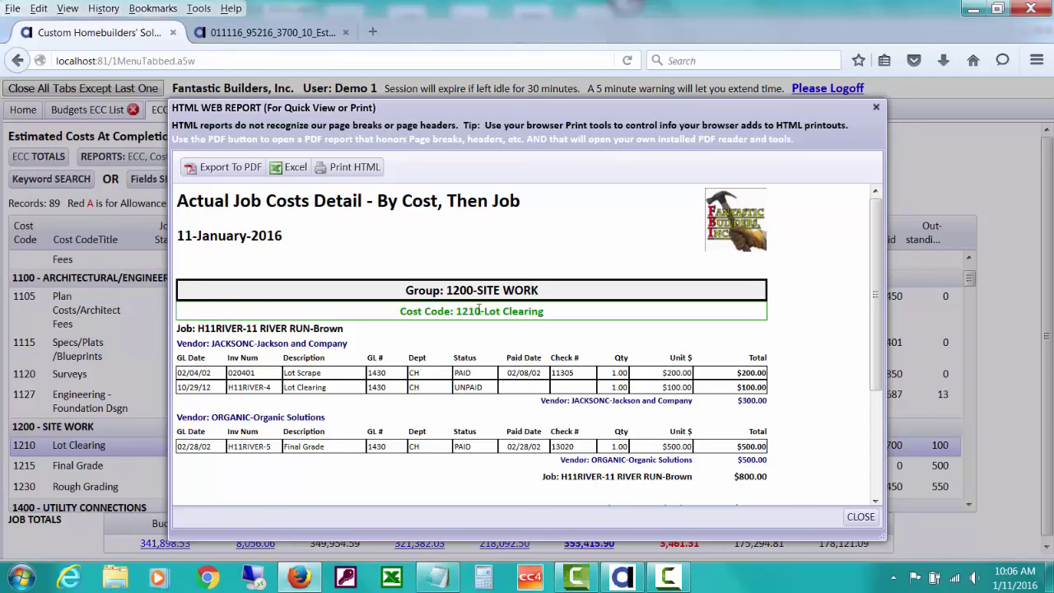
{"action": "left_click", "coordinate": [861, 517]}
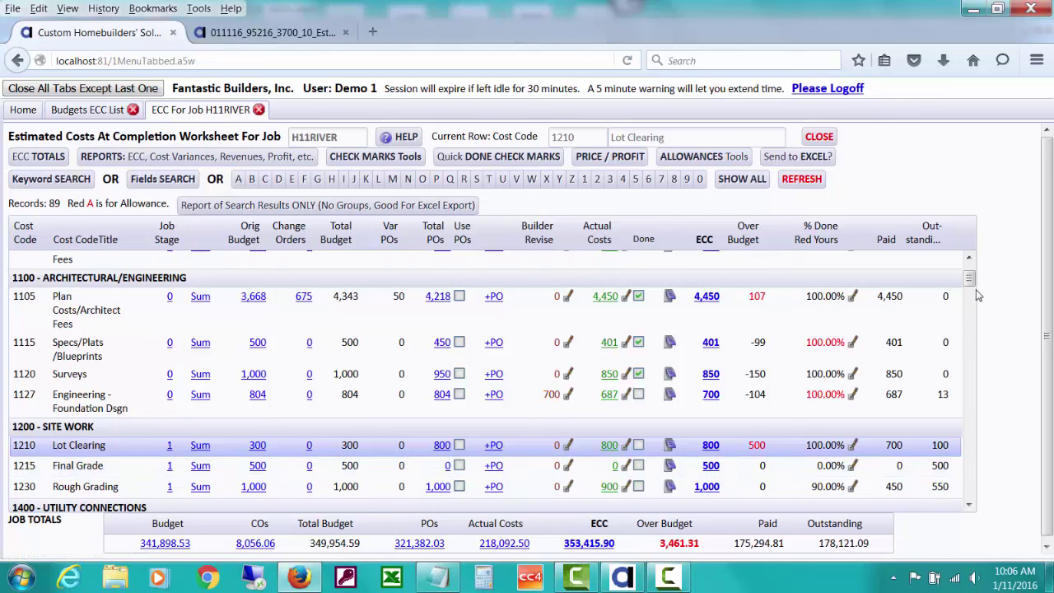
{"action": "left_click_drag", "start_coordinate": [970, 282], "coordinate": [970, 285]}
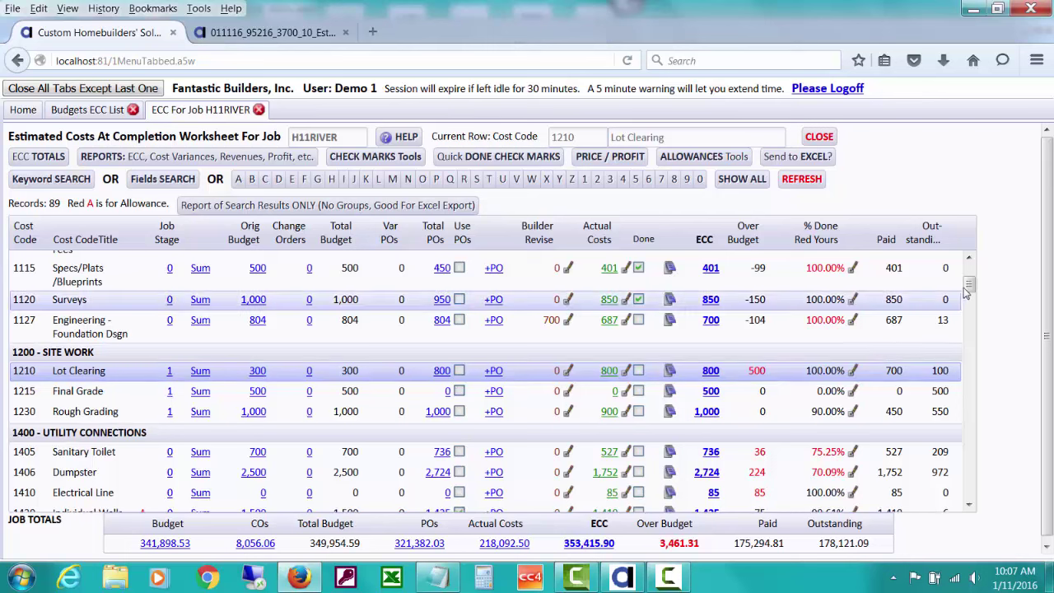
{"action": "scroll", "coordinate": [971, 286], "scroll_direction": "up", "scroll_amount": 2}
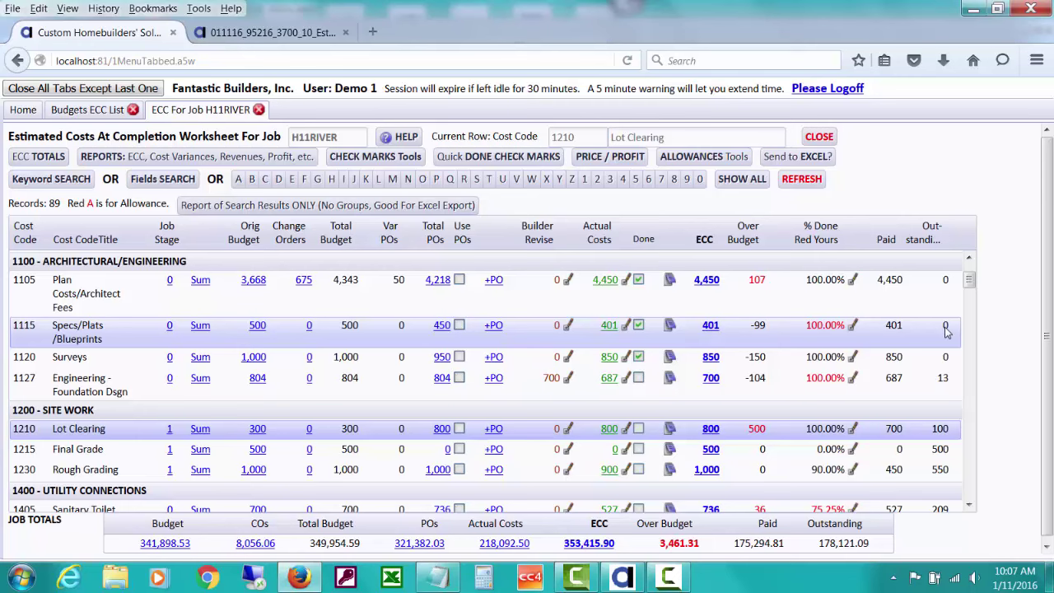
{"action": "scroll", "coordinate": [971, 300], "scroll_direction": "down", "scroll_amount": 5}
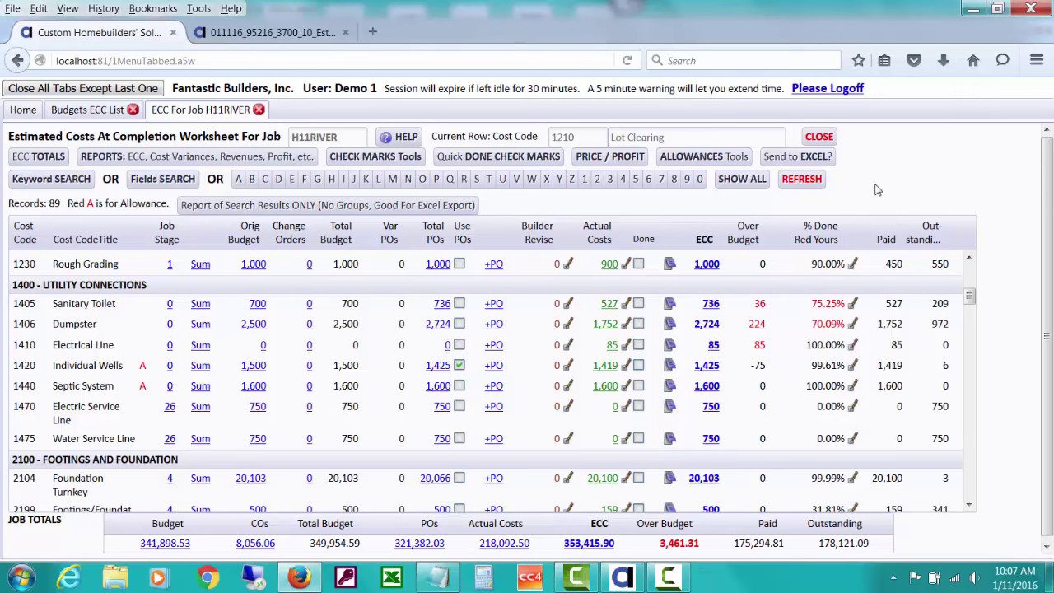
{"action": "left_click_drag", "start_coordinate": [972, 298], "coordinate": [970, 274]}
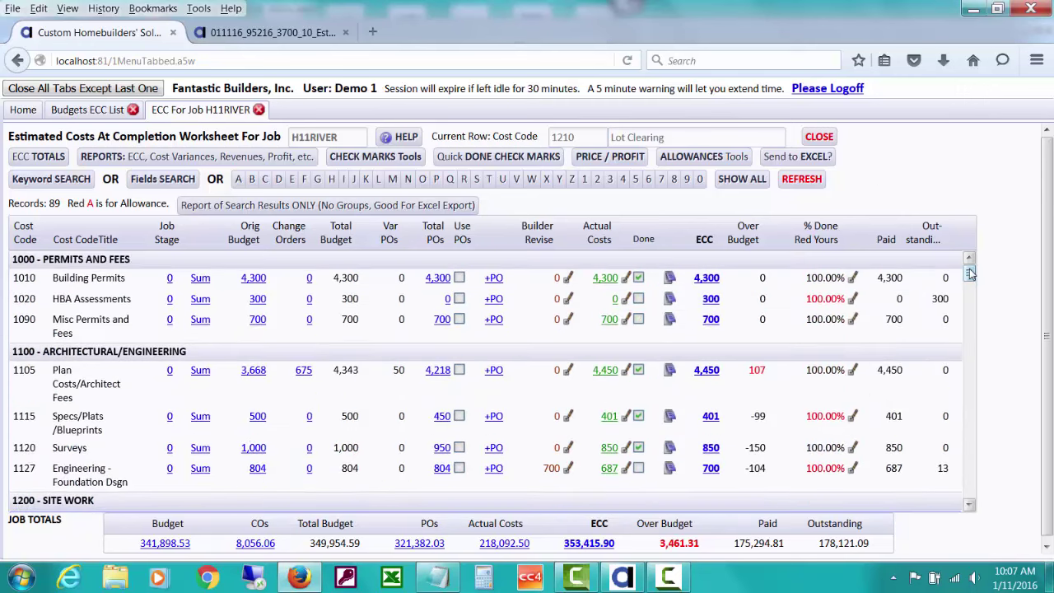
Open H11RIVER's Price/Profit calculator showing the $441,769.86 revised price, and reposition the dialog
{"action": "left_click", "coordinate": [598, 159]}
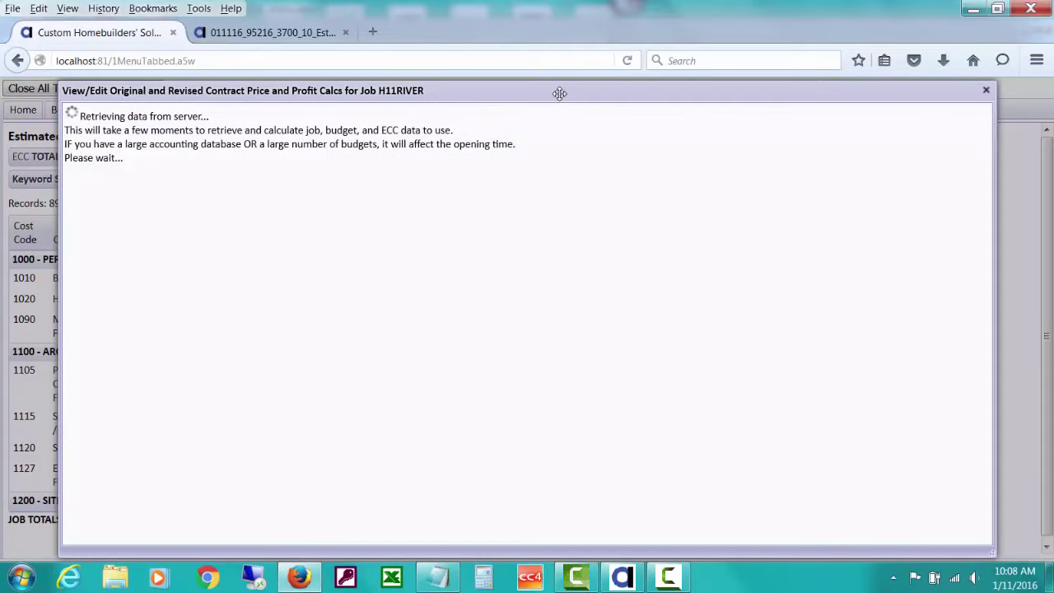
{"action": "left_click_drag", "start_coordinate": [559, 94], "coordinate": [550, 78]}
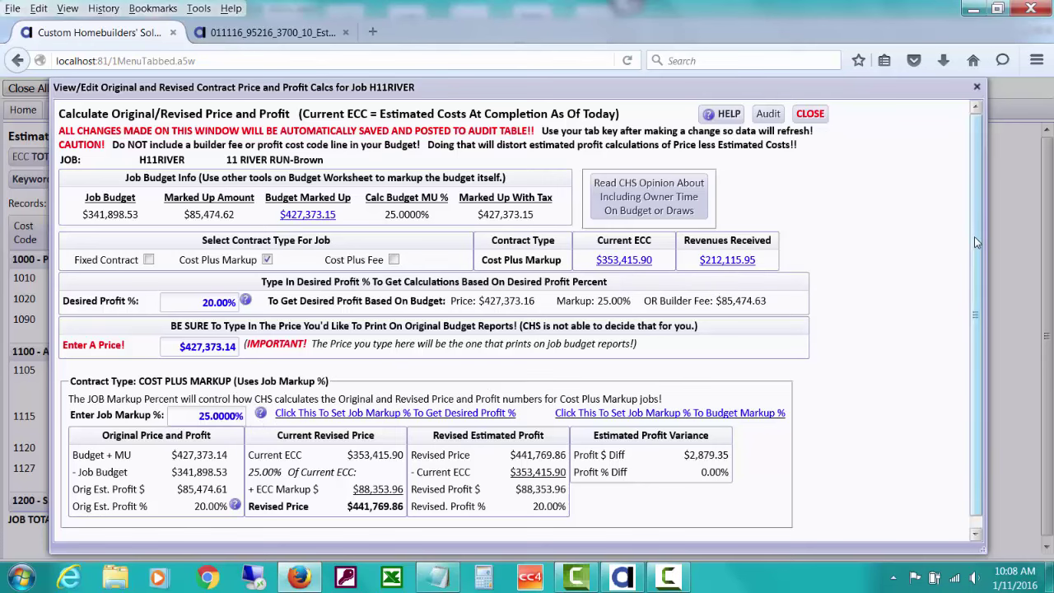
{"action": "left_click_drag", "start_coordinate": [974, 236], "coordinate": [974, 272]}
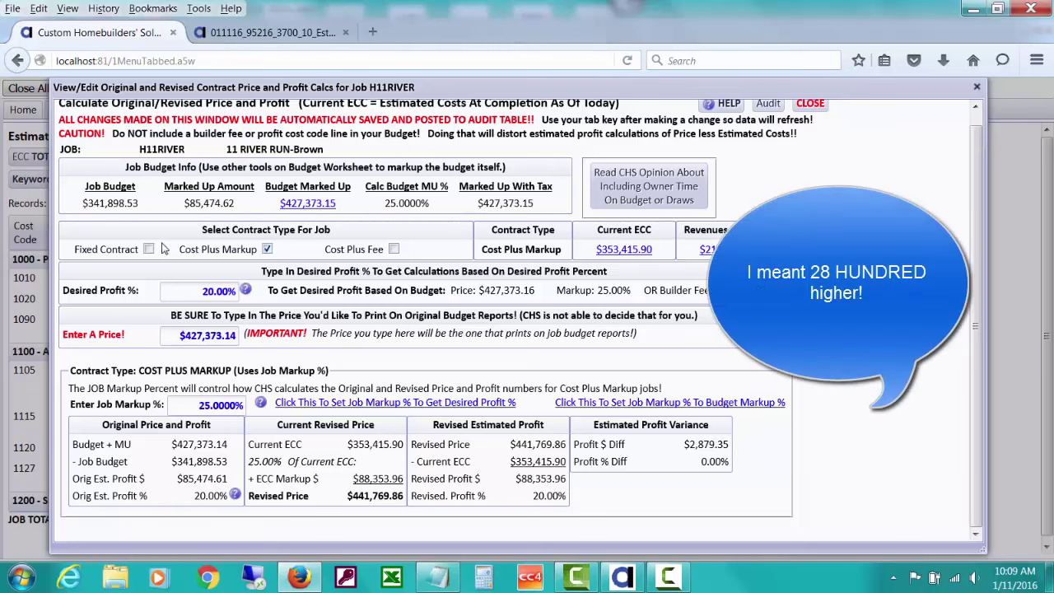
Switch H11RIVER to a Cost Plus Fee contract, giving an $85,474.63 fee and $440,338.27 revised price
{"action": "left_click", "coordinate": [394, 249]}
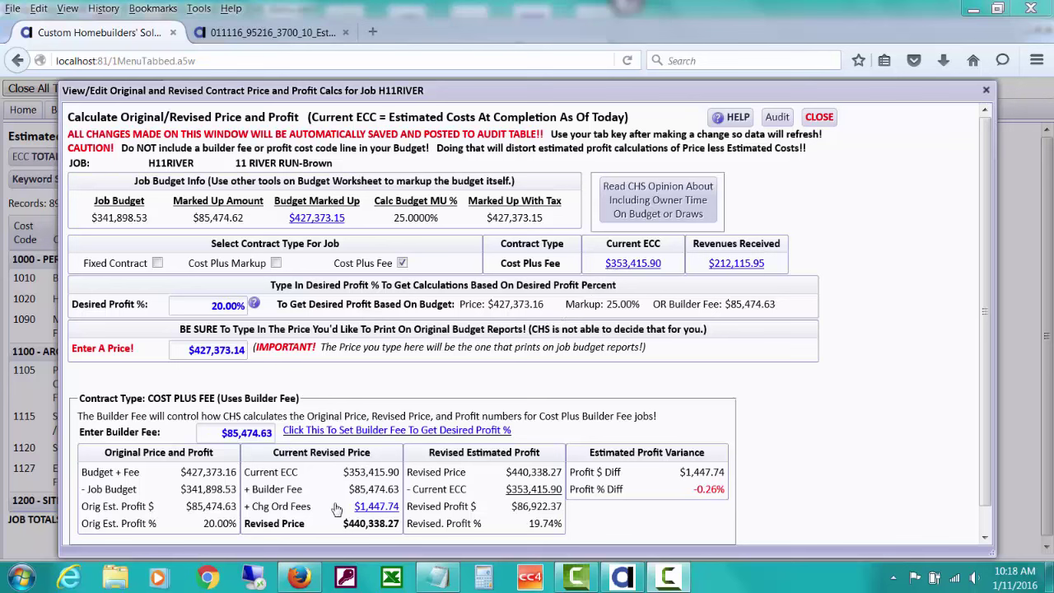
{"action": "left_click", "coordinate": [376, 509]}
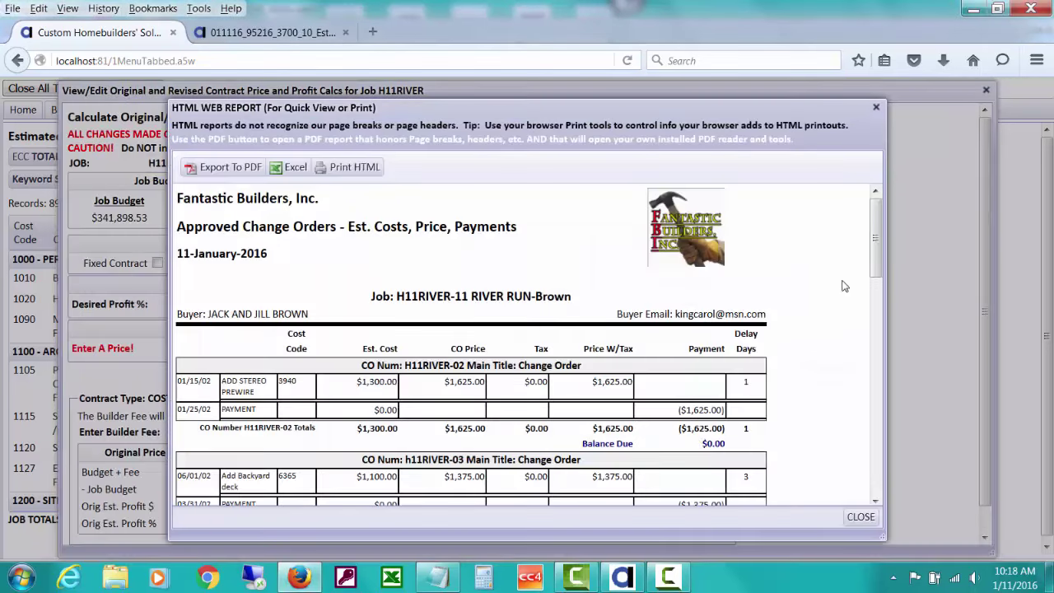
{"action": "left_click_drag", "start_coordinate": [877, 251], "coordinate": [855, 480]}
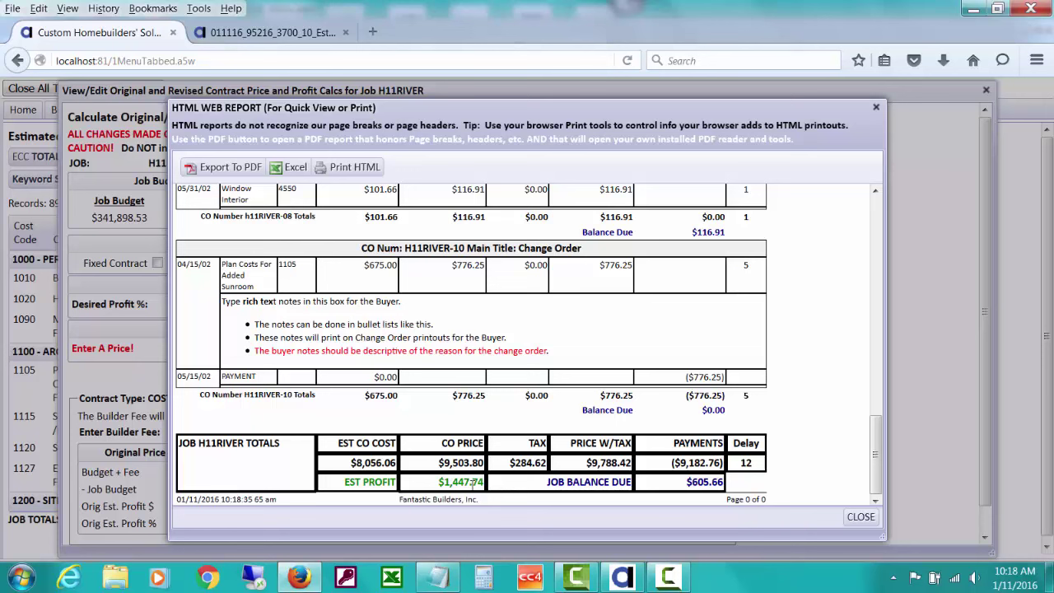
{"action": "left_click", "coordinate": [857, 517]}
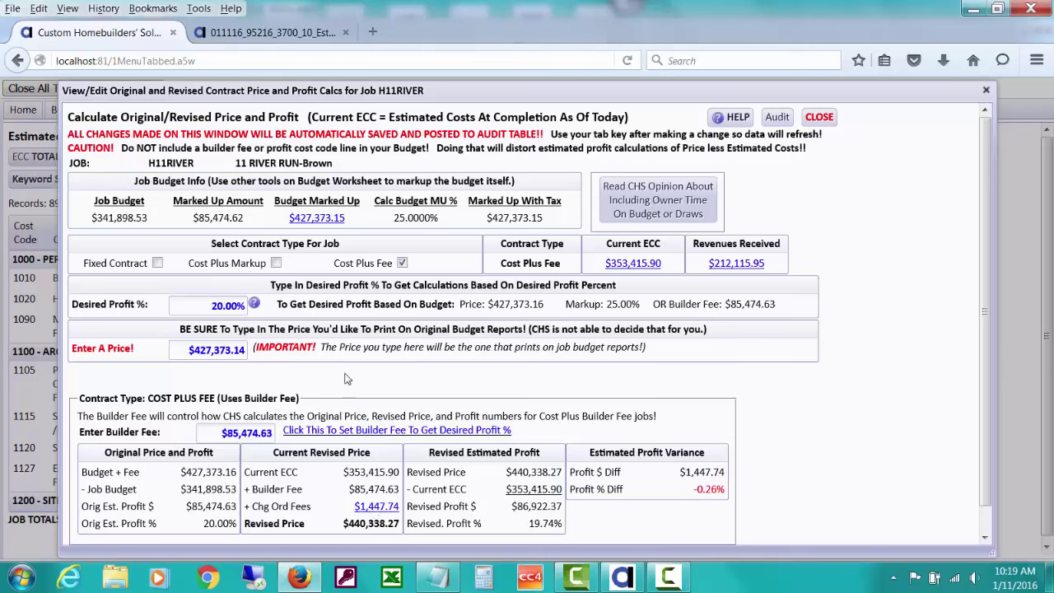
Switch H11RIVER to a Fixed contract and review the $388.13 allowance adjustment report
{"action": "left_click", "coordinate": [158, 264]}
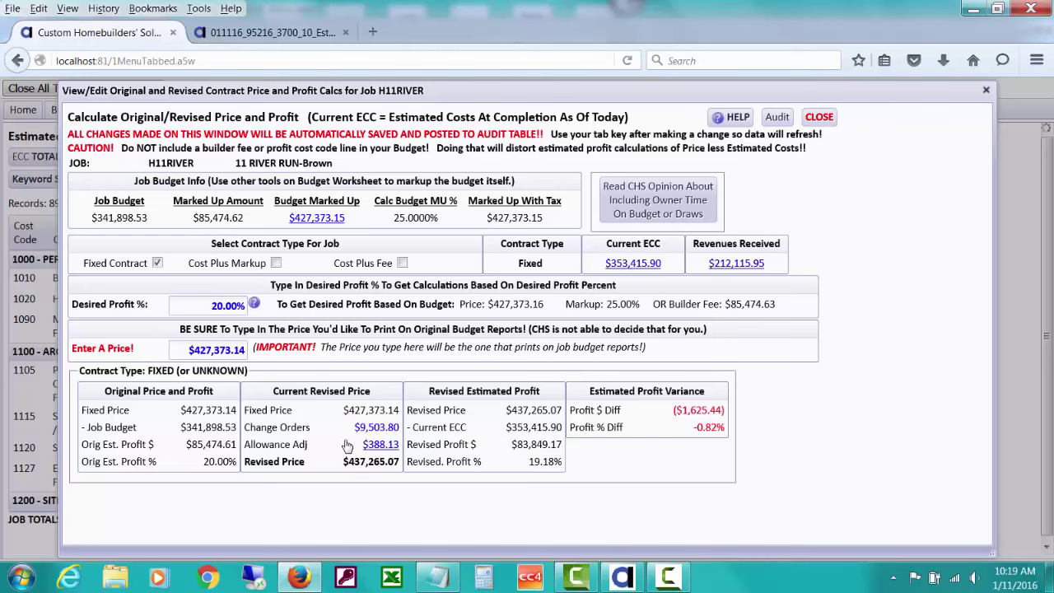
{"action": "left_click", "coordinate": [380, 445]}
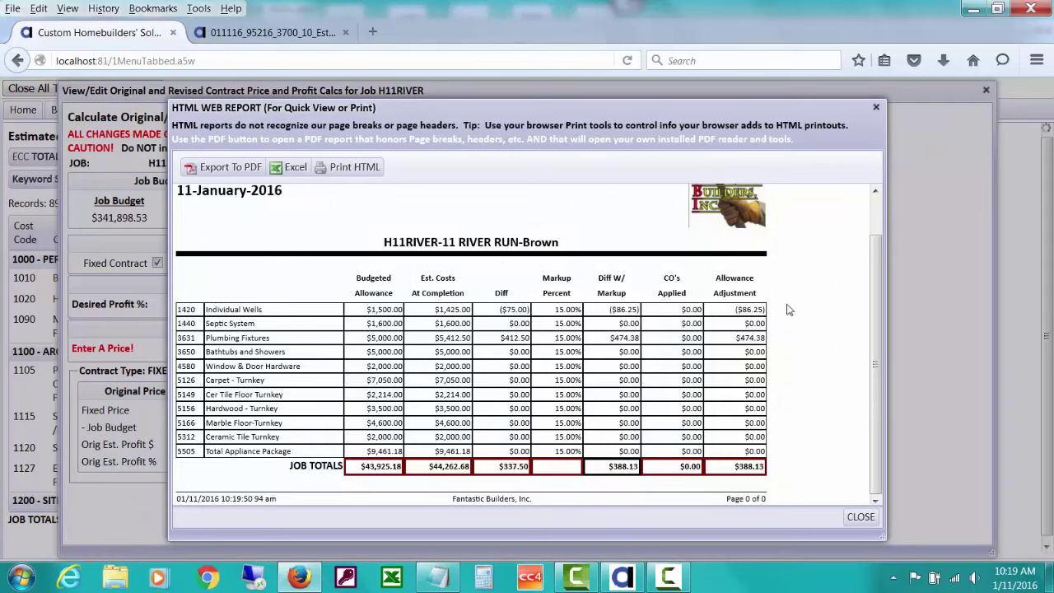
{"action": "left_click", "coordinate": [861, 517]}
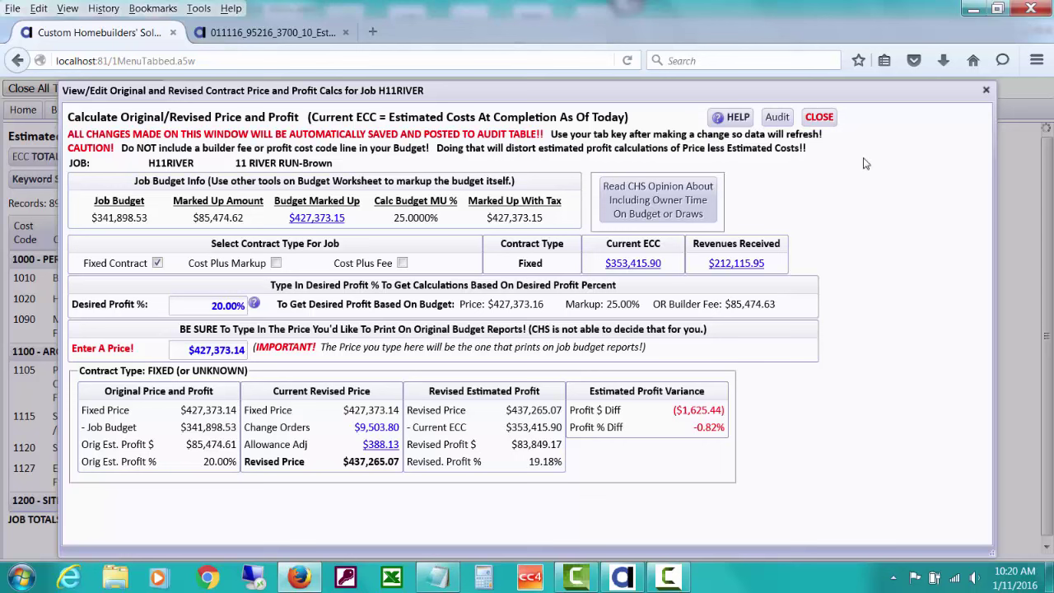
Close the price and profit calculations and look over the ECC and job cost reports list
{"action": "left_click", "coordinate": [828, 117]}
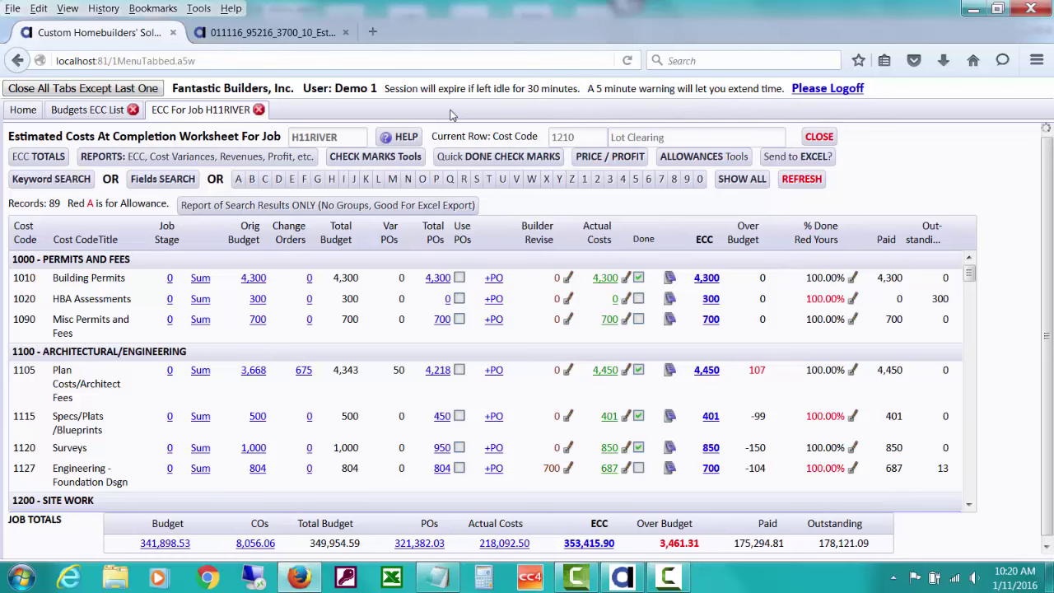
{"action": "left_click", "coordinate": [251, 158]}
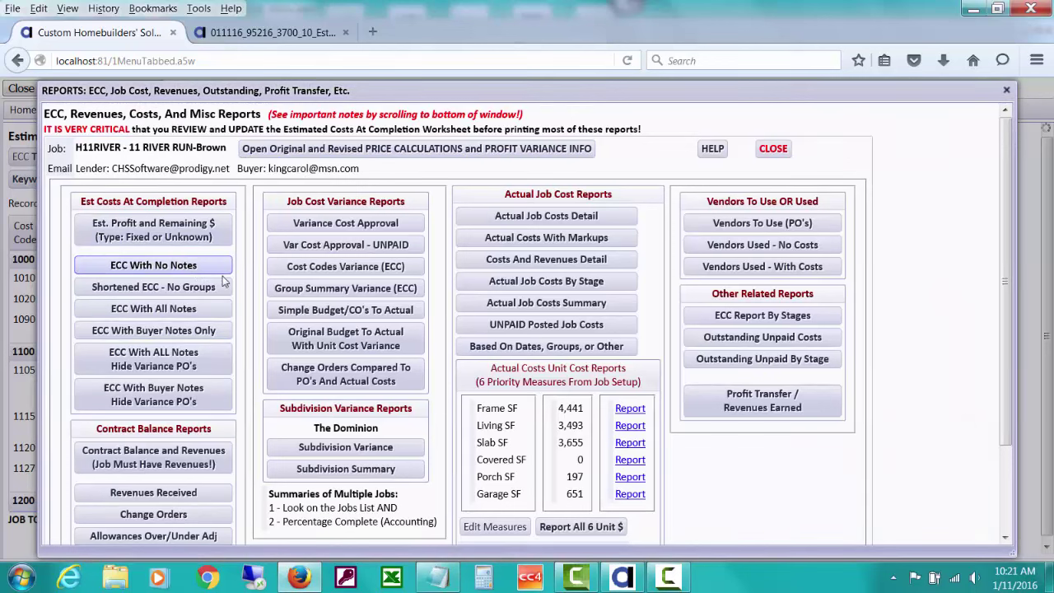
{"action": "left_click", "coordinate": [154, 310]}
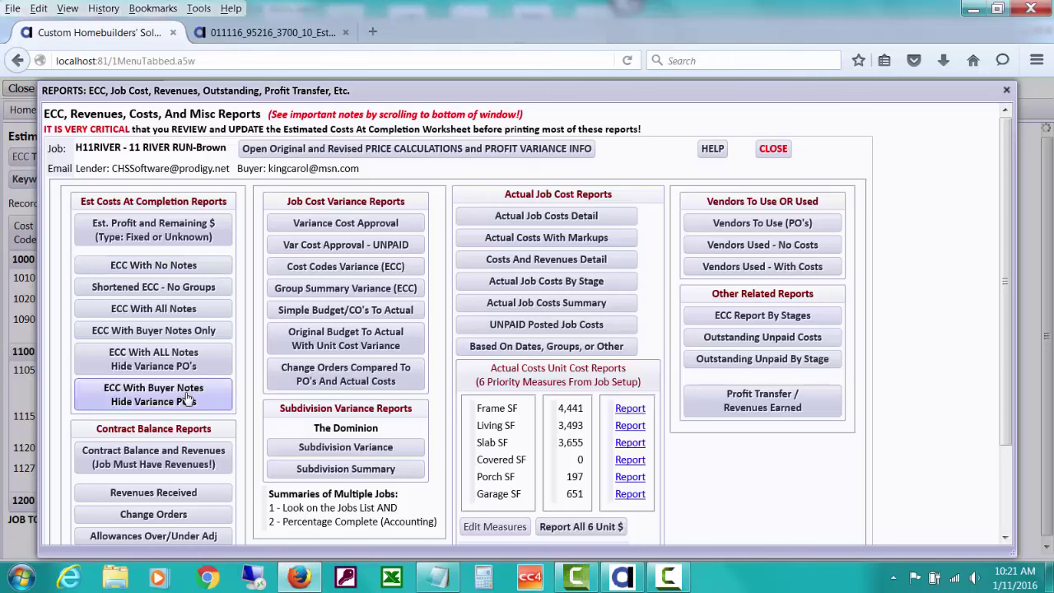
{"action": "left_click", "coordinate": [340, 247]}
{"action": "left_click", "coordinate": [375, 224]}
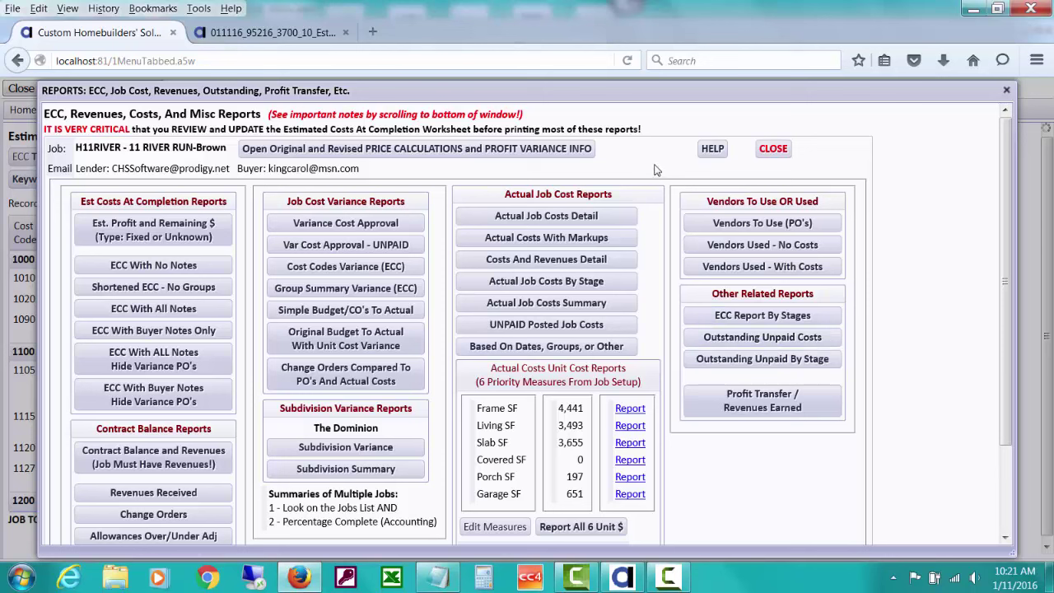
{"action": "left_click", "coordinate": [773, 150]}
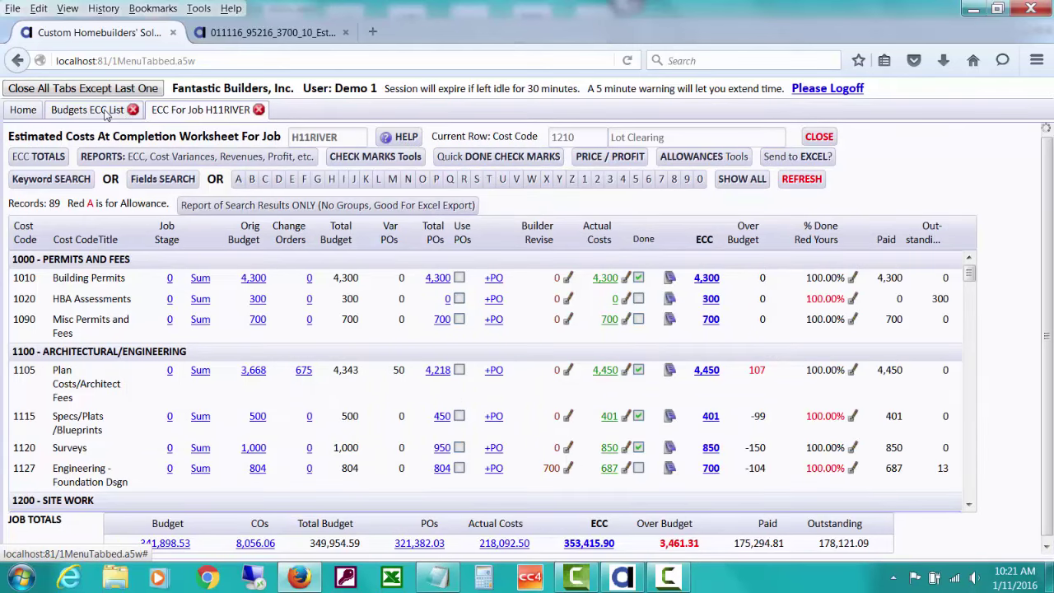
From the Budgets ECC List, open Profit and Cash Status of OPEN Jobs via Jobs Summaries/Averages
{"action": "left_click", "coordinate": [91, 109]}
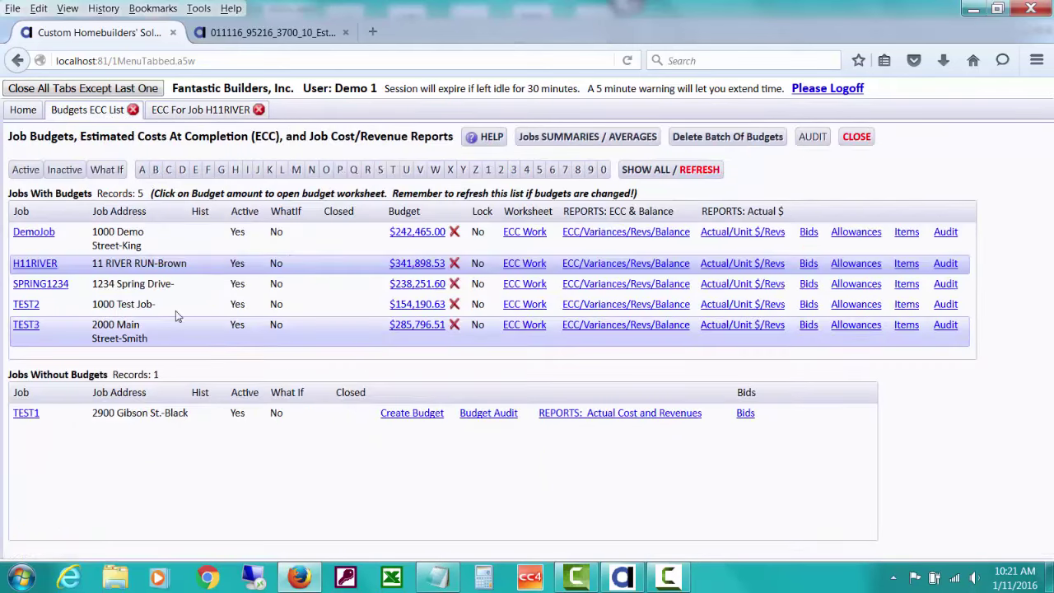
{"action": "left_click", "coordinate": [578, 140]}
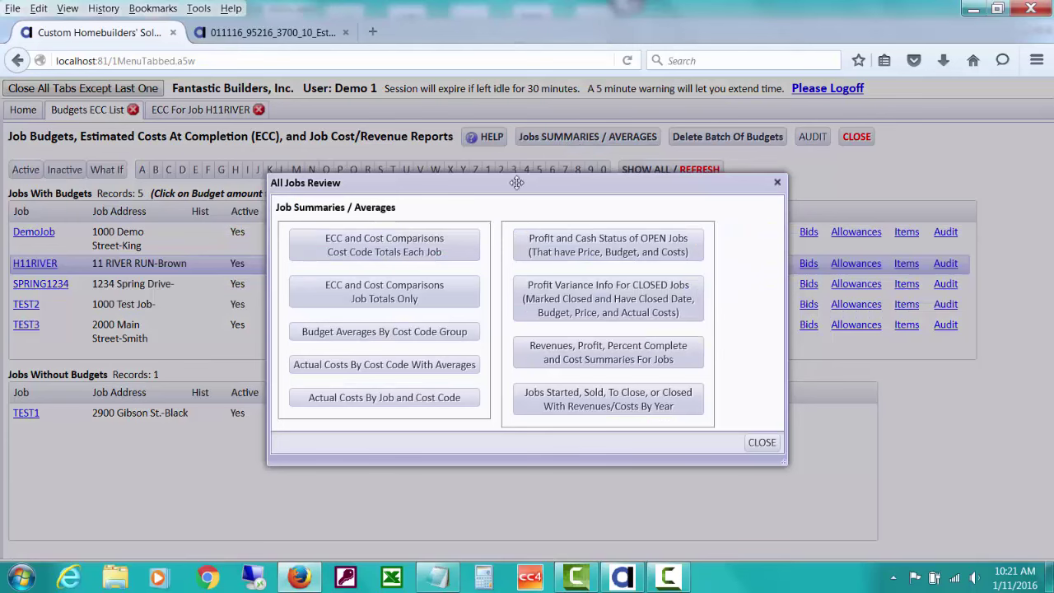
{"action": "left_click", "coordinate": [669, 243]}
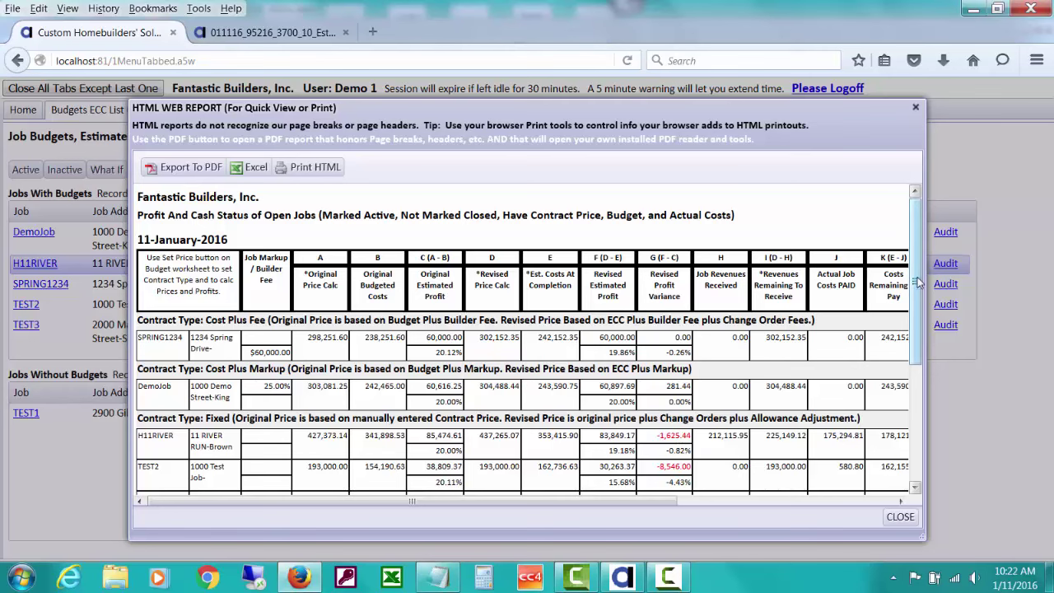
Scroll the open-jobs report to its grand totals (301,444 revised profit, -14,905 variance), then close it
{"action": "mouse_move", "coordinate": [919, 283]}
{"action": "left_mouse_down"}
{"action": "mouse_move", "coordinate": [920, 346]}
{"action": "mouse_move", "coordinate": [467, 461]}
{"action": "left_mouse_up"}
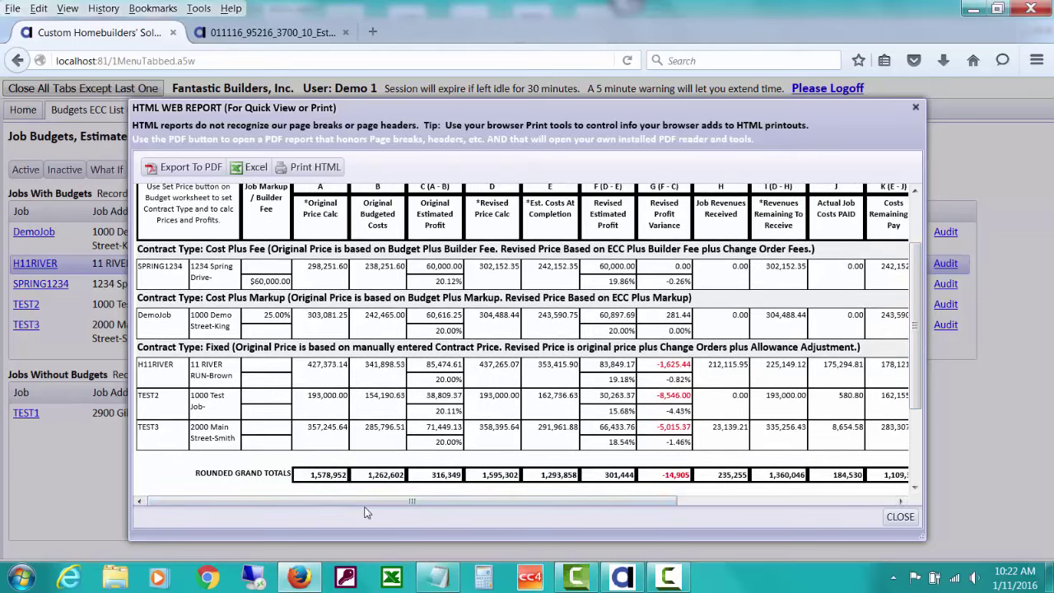
{"action": "left_click_drag", "start_coordinate": [368, 505], "coordinate": [595, 514]}
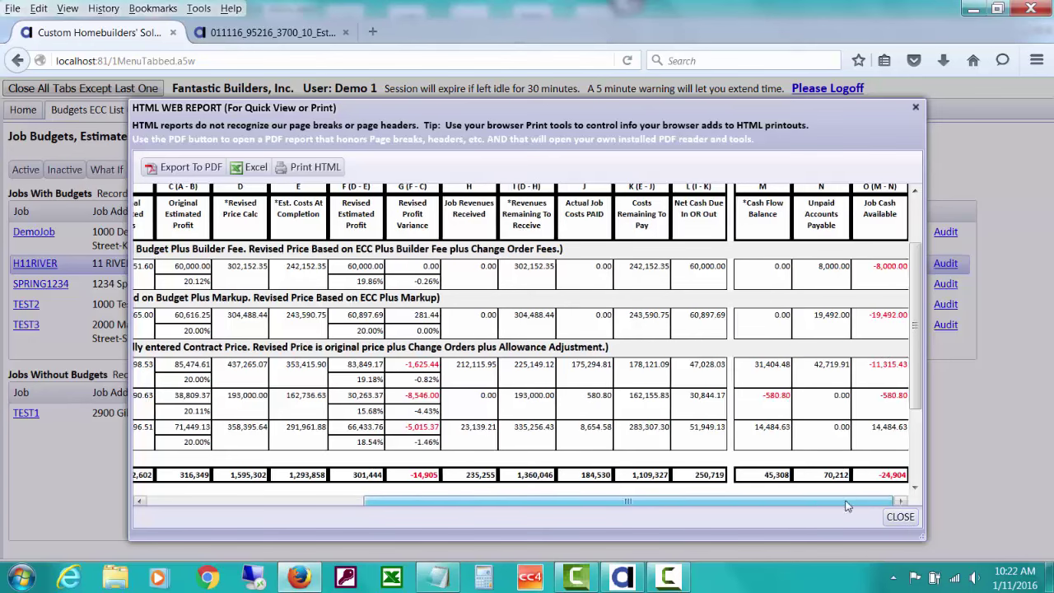
{"action": "left_click_drag", "start_coordinate": [837, 501], "coordinate": [604, 502]}
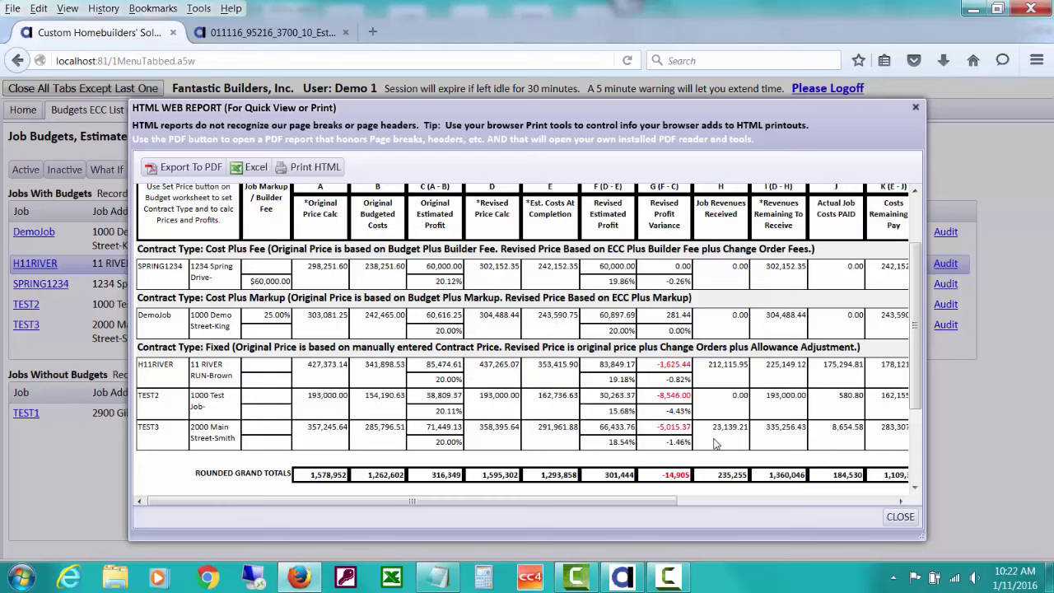
{"action": "left_click", "coordinate": [892, 519]}
Close the all-jobs summaries and return to the H11RIVER ECC worksheet, scrolling toward 1200 Site Work
{"action": "left_click", "coordinate": [761, 442]}
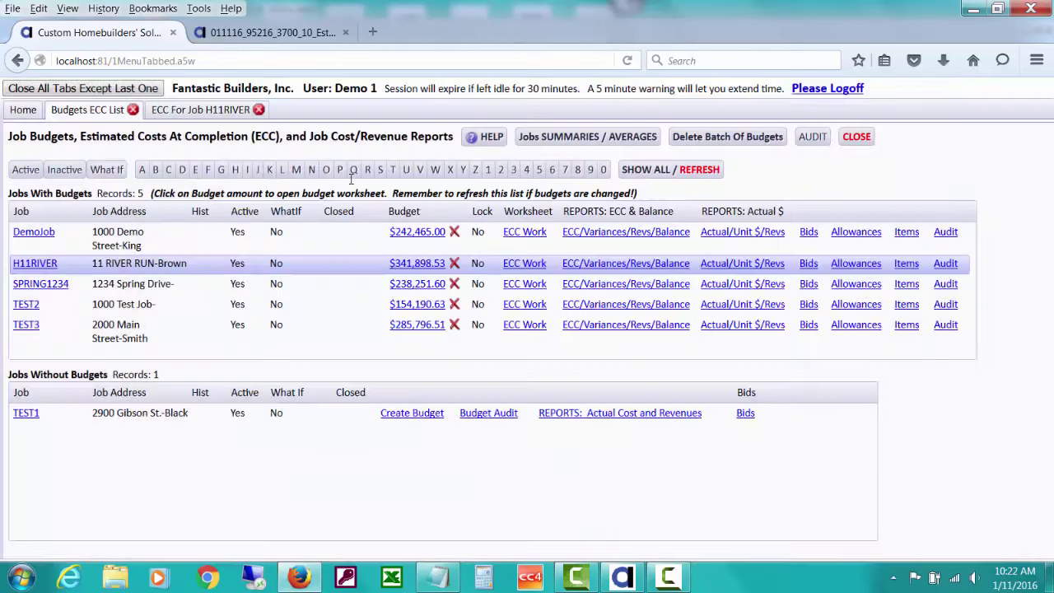
{"action": "left_click", "coordinate": [230, 112]}
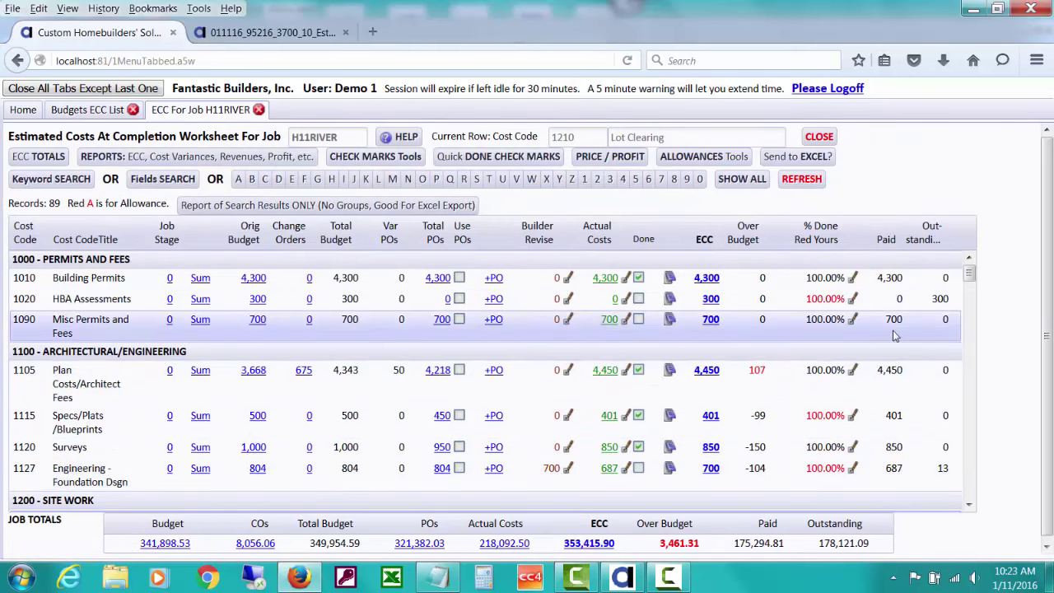
{"action": "scroll", "coordinate": [754, 399], "scroll_direction": "down", "scroll_amount": 3}
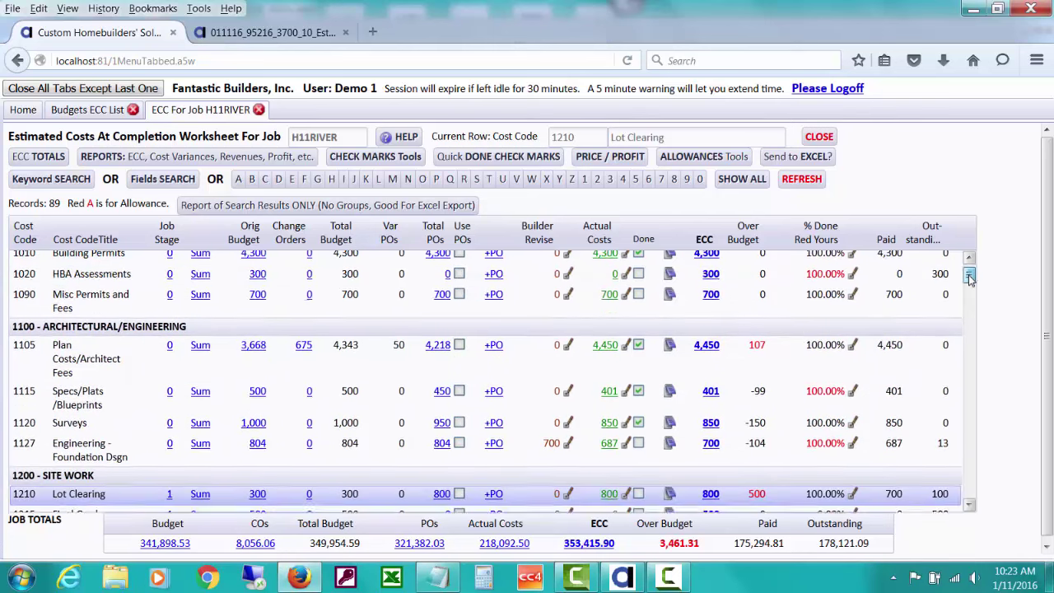